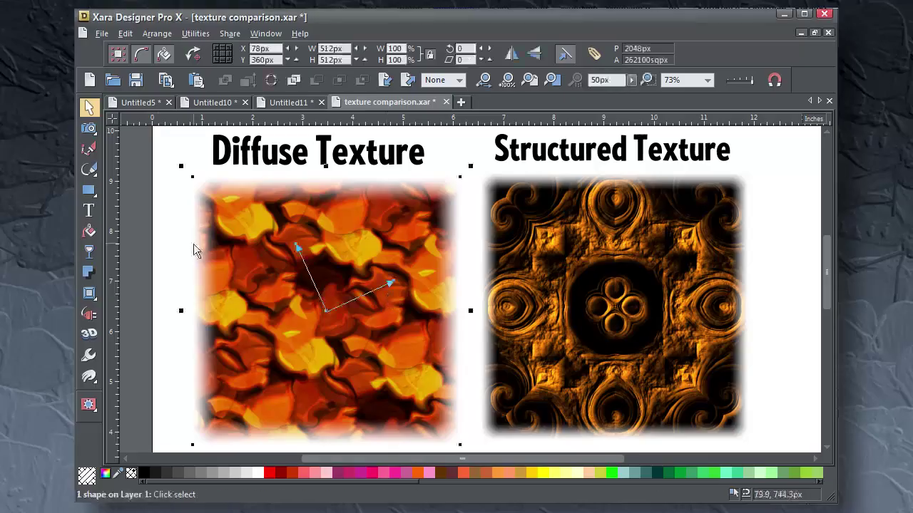
# Draw a freehand outline around the middle of the diffuse texture and feather the shape by about 25.9 px.
pyautogui.click(89, 171)
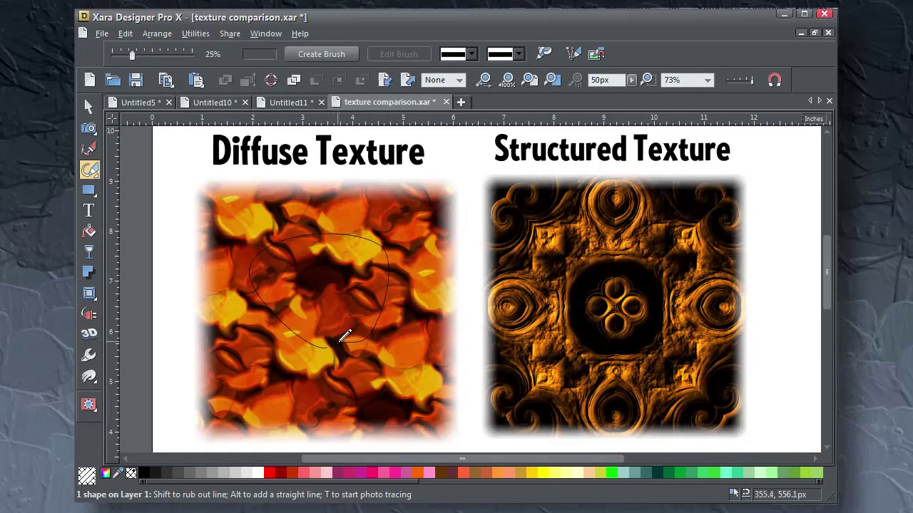
pyautogui.moveTo(344, 335); pyautogui.dragTo(322, 342)
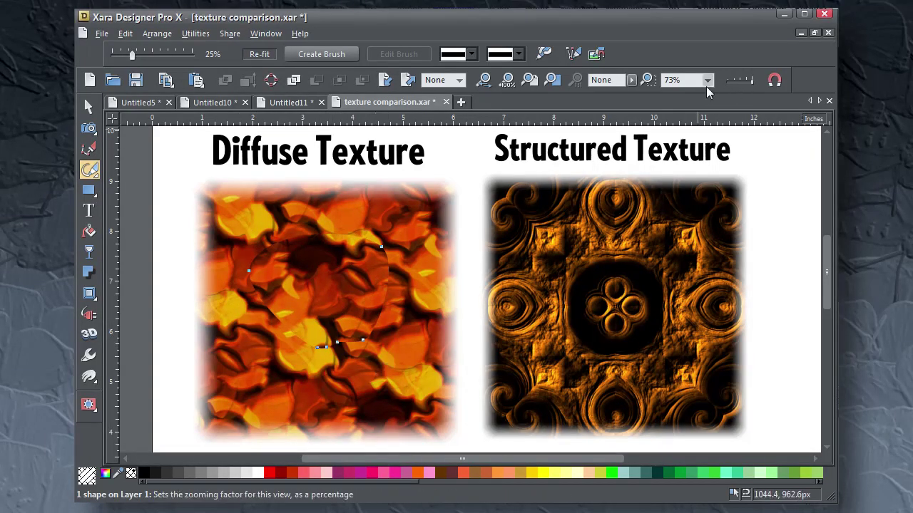
pyautogui.click(631, 80)
pyautogui.moveTo(639, 101); pyautogui.dragTo(699, 110)
# Move the feathered patch to the lower right of the diffuse texture, rotate it and deselect it.
pyautogui.click(90, 106)
pyautogui.moveTo(338, 254)
pyautogui.mouseDown()
pyautogui.moveTo(350, 265)
pyautogui.moveTo(338, 259)
pyautogui.mouseUp()
pyautogui.click(338, 259)
pyautogui.moveTo(396, 223); pyautogui.dragTo(421, 298)
pyautogui.moveTo(335, 324); pyautogui.dragTo(394, 378)
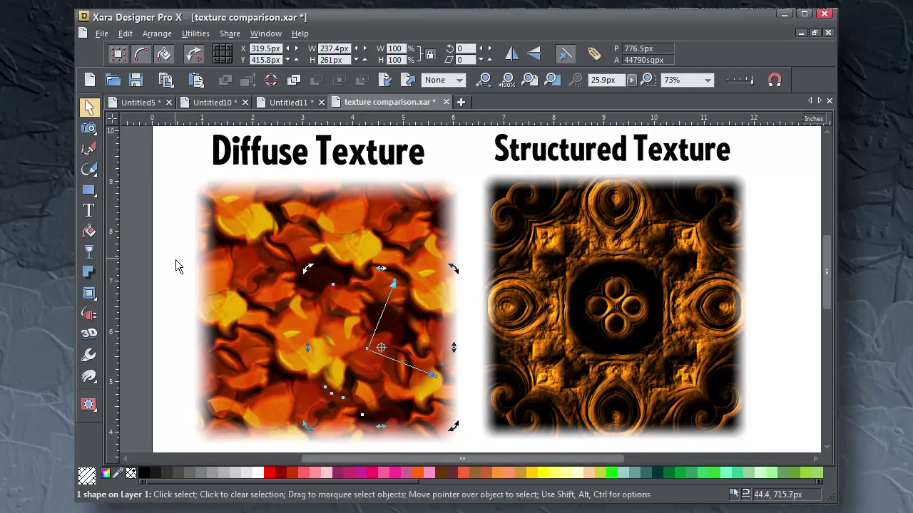
pyautogui.click(177, 262)
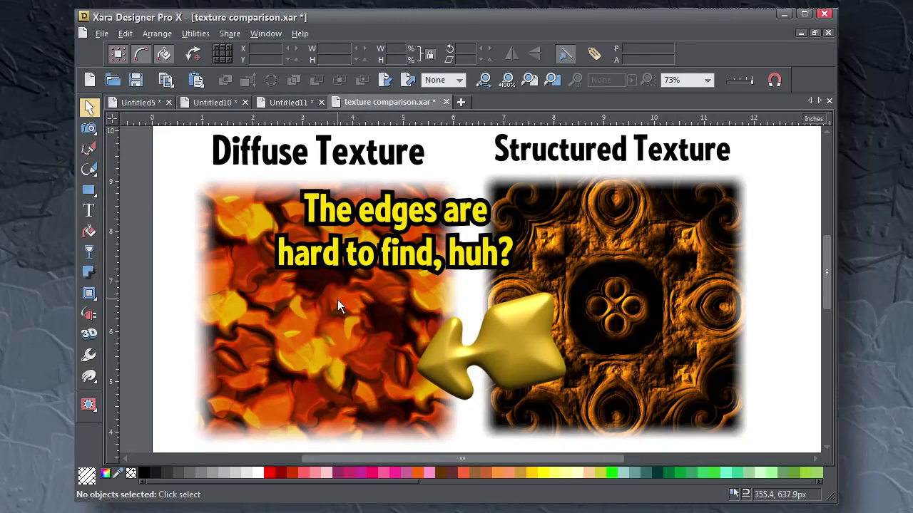
# Draw a freehand outline around the central ornament of the structured texture and feather the shape by about 6.6 px.
pyautogui.press('F3')
pyautogui.moveTo(630, 355)
pyautogui.mouseDown()
pyautogui.moveTo(554, 302)
pyautogui.moveTo(586, 219)
pyautogui.mouseUp()
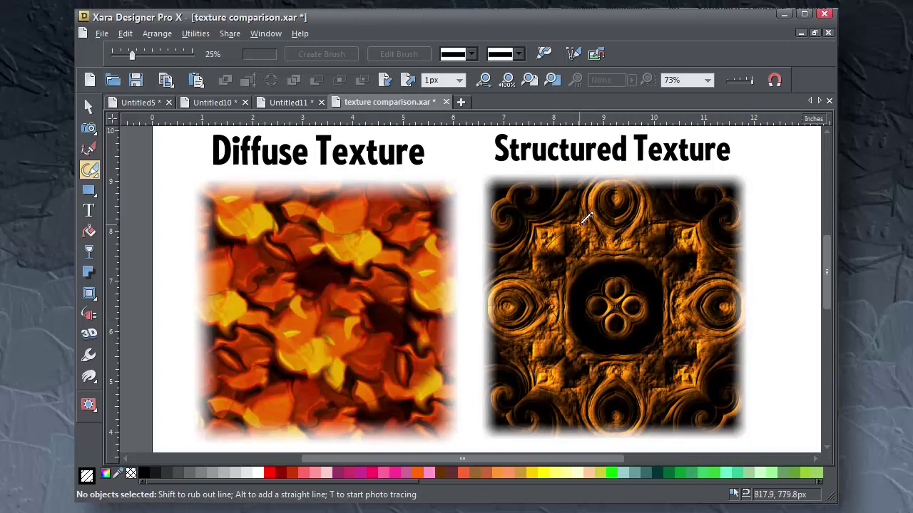
pyautogui.moveTo(651, 347); pyautogui.dragTo(628, 360)
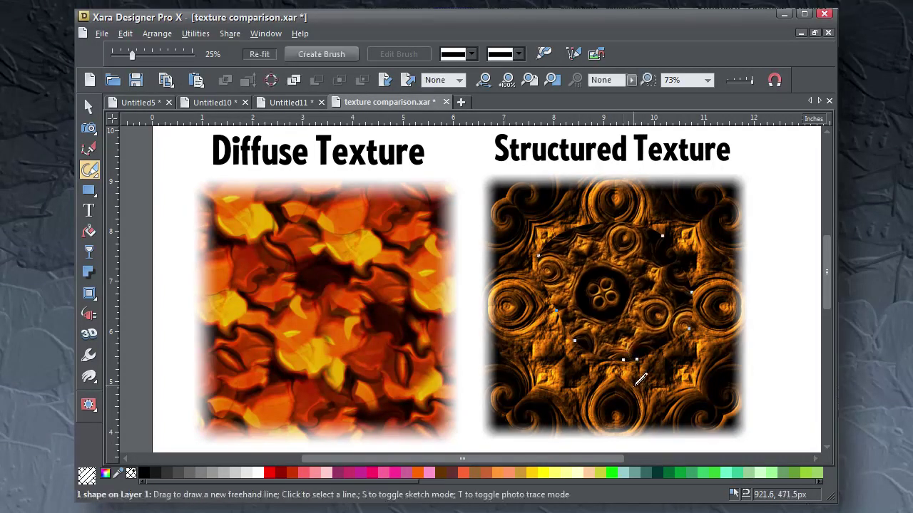
pyautogui.click(631, 80)
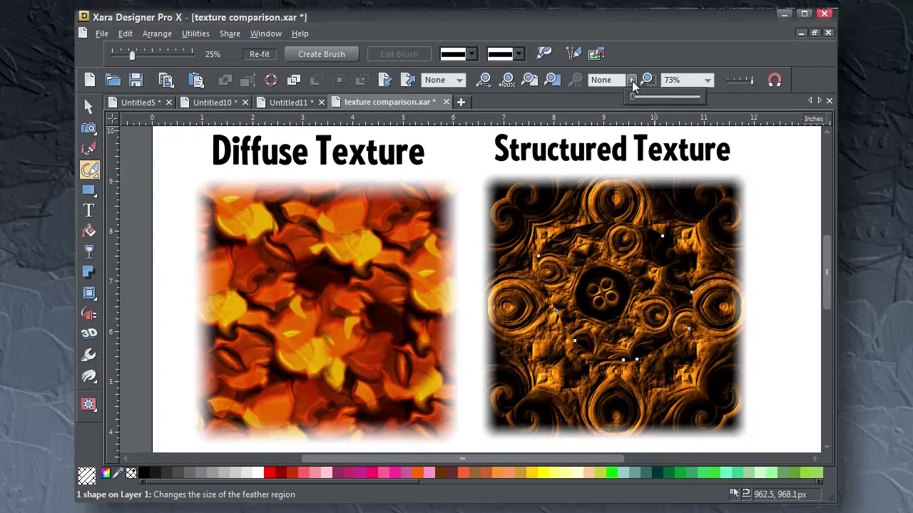
pyautogui.moveTo(655, 102); pyautogui.dragTo(651, 101)
# Reposition the feathered patch over the middle of the structured texture.
pyautogui.click(89, 106)
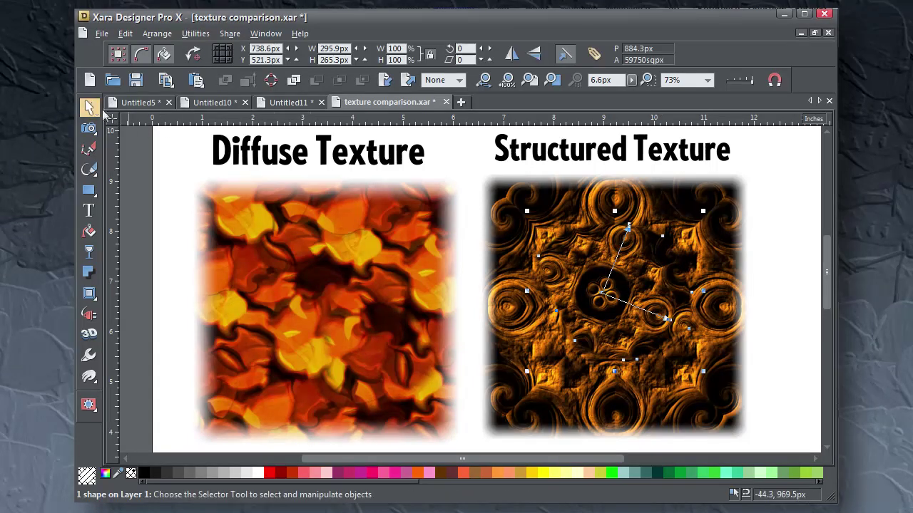
pyautogui.moveTo(672, 323); pyautogui.dragTo(701, 334)
pyautogui.moveTo(665, 291); pyautogui.dragTo(631, 360)
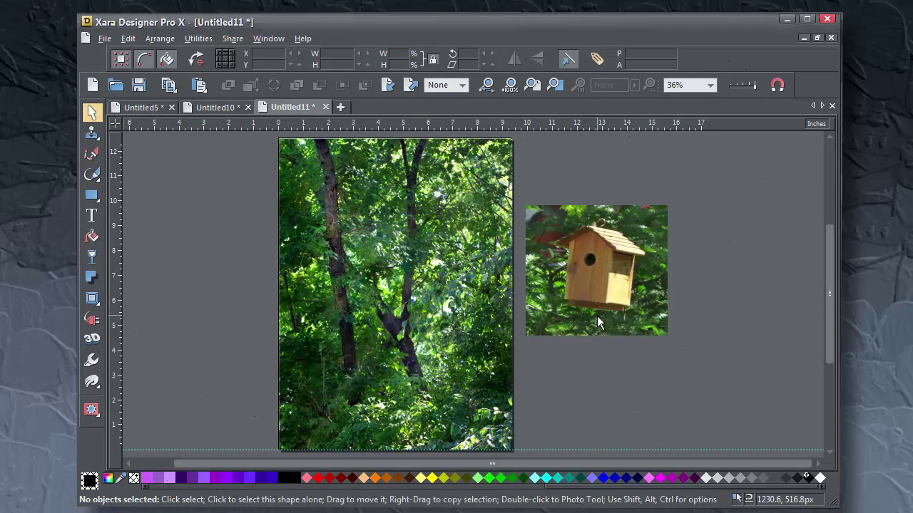
# Select the birdhouse photo and draw a freehand mask around the birdhouse, leaving a narrow margin of foliage.
pyautogui.click(596, 320)
pyautogui.scroll(2, 596, 320)
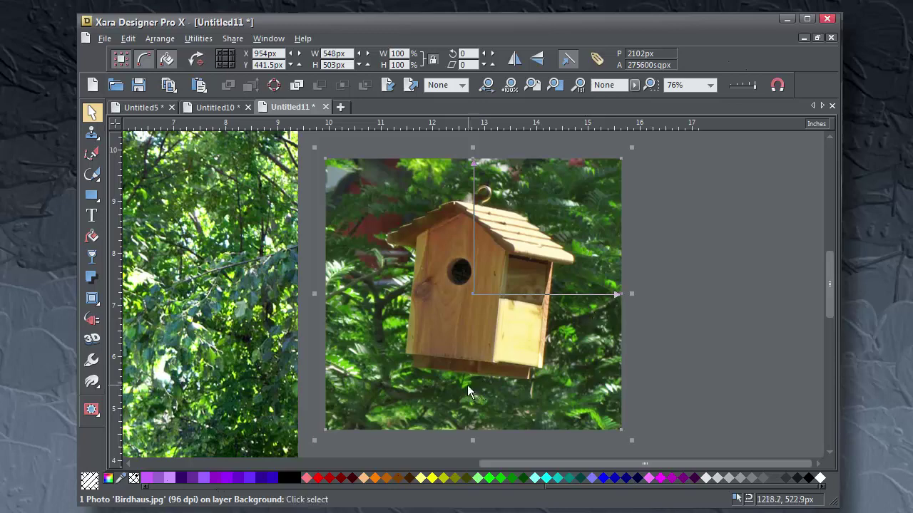
pyautogui.click(92, 409)
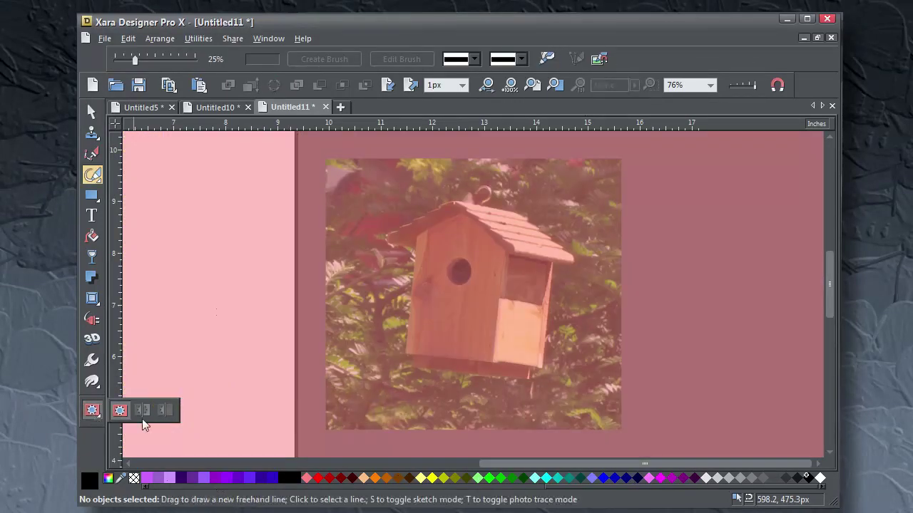
pyautogui.moveTo(499, 390); pyautogui.dragTo(448, 383)
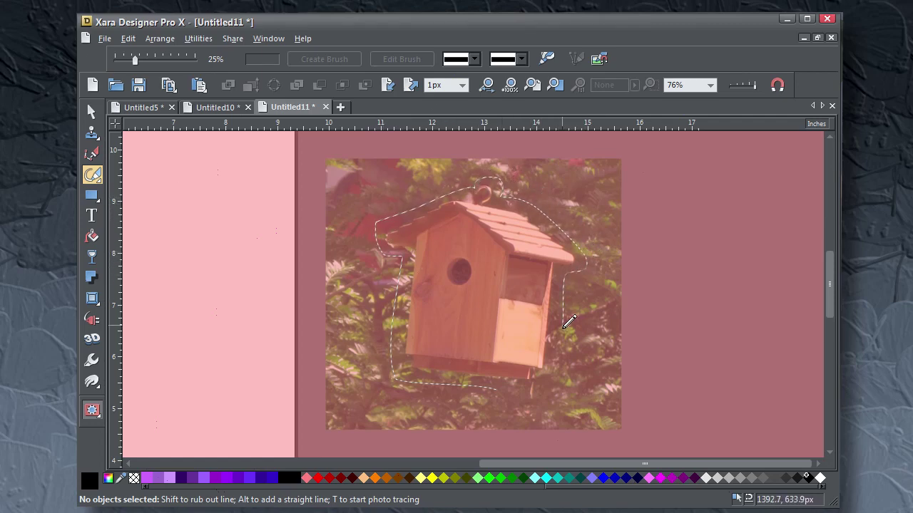
pyautogui.moveTo(533, 385); pyautogui.dragTo(497, 384)
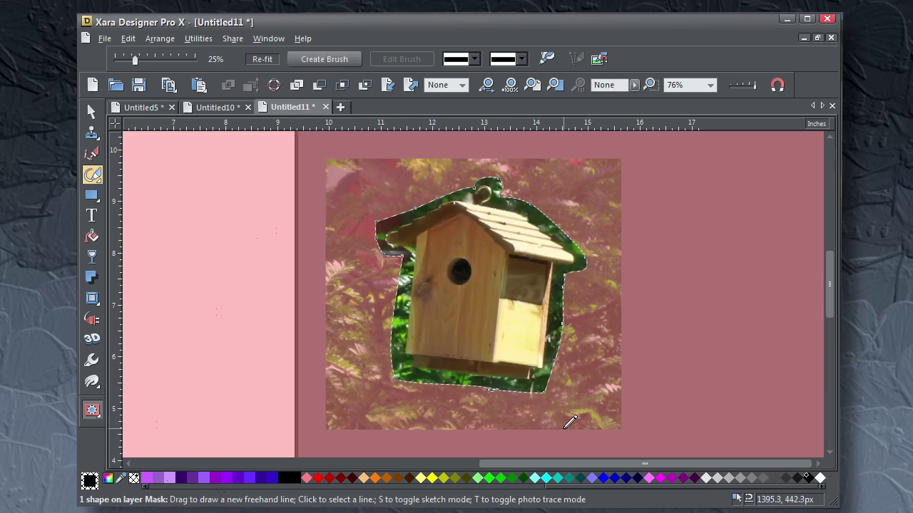
# Apply ClipView to crop the birdhouse photo to the mask outline and deselect the result.
pyautogui.click(167, 40)
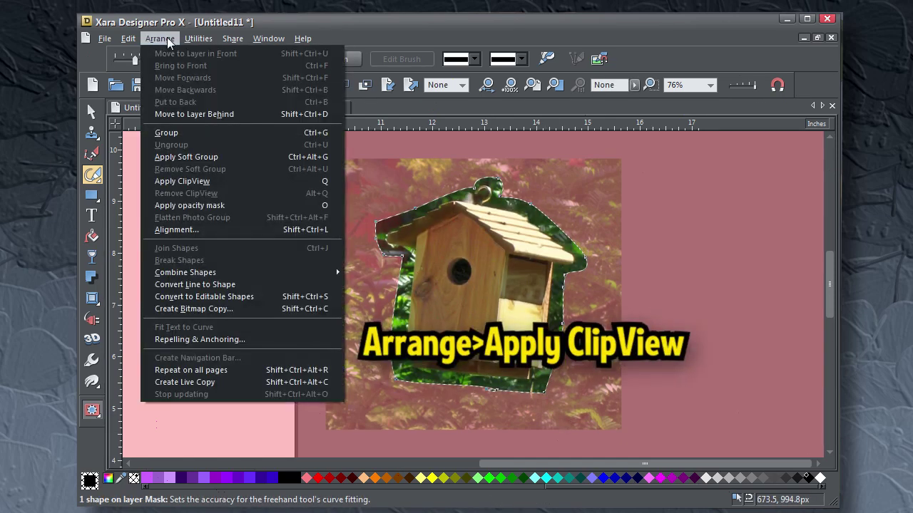
pyautogui.click(187, 181)
pyautogui.click(90, 111)
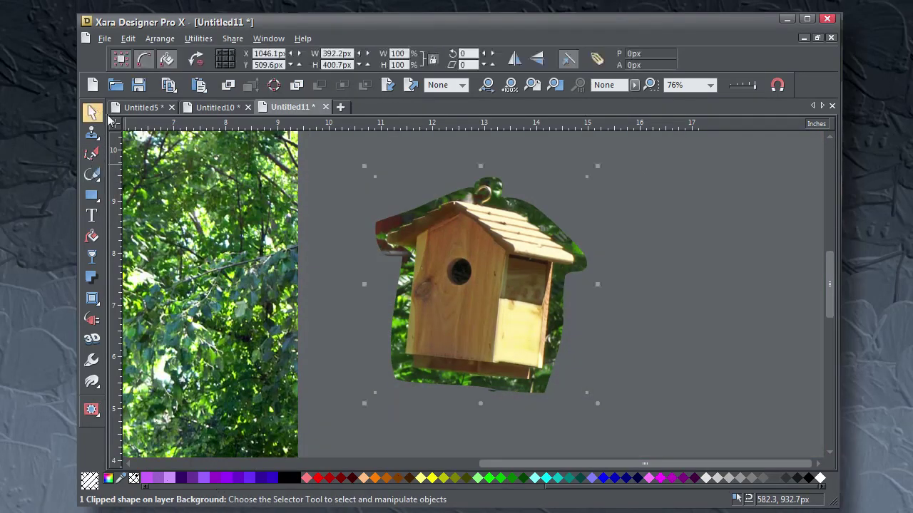
pyautogui.click(602, 227)
pyautogui.press('space')
# Feather the edges of the clipped birdhouse by 12.5 px.
pyautogui.moveTo(316, 308); pyautogui.dragTo(574, 302)
pyautogui.scroll(-1, 575, 302)
pyautogui.scroll(3, 711, 302)
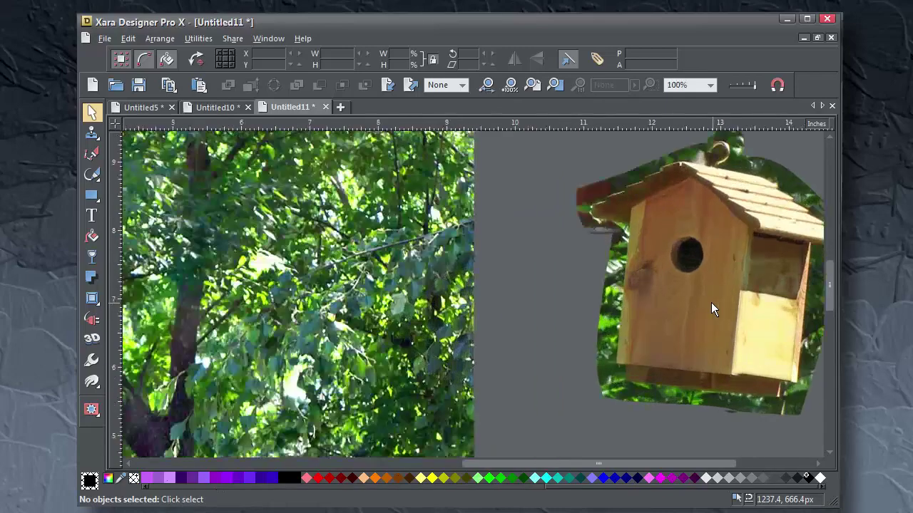
pyautogui.moveTo(708, 301); pyautogui.dragTo(548, 338)
pyautogui.click(697, 313)
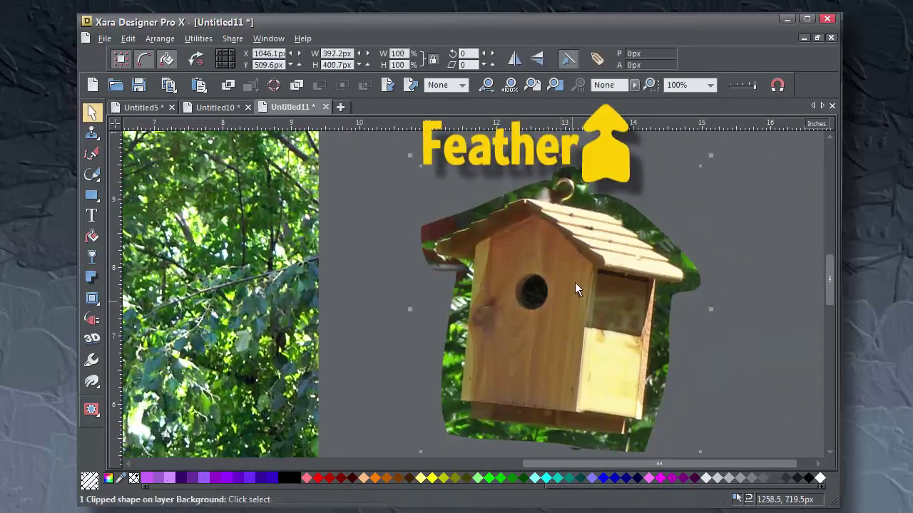
pyautogui.click(634, 85)
pyautogui.moveTo(634, 101); pyautogui.dragTo(660, 122)
# Move the birdhouse onto the tree trunk at the upper left of the forest photo and shrink it to about 333 by 340 px.
pyautogui.moveTo(569, 300); pyautogui.dragTo(454, 257)
pyautogui.scroll(-2, 371, 307)
pyautogui.scroll(-1, 655, 325)
pyautogui.scroll(2, 454, 257)
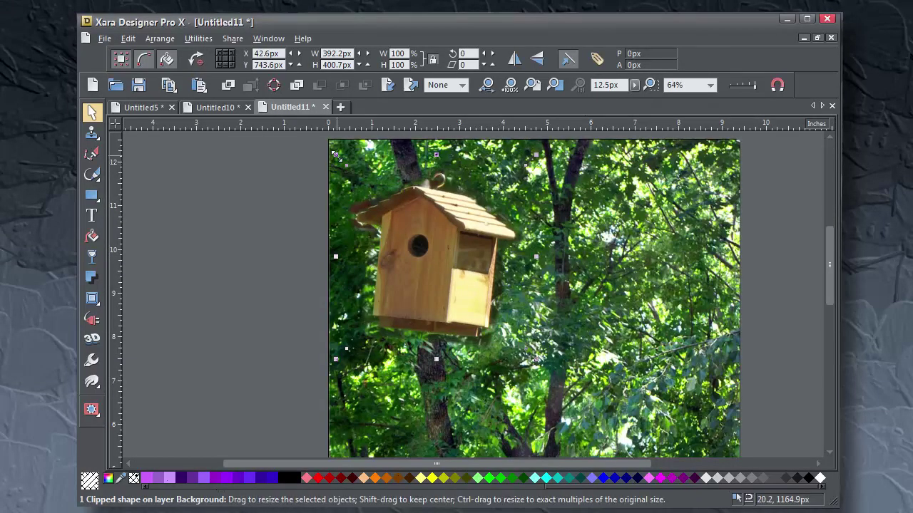
pyautogui.moveTo(336, 155); pyautogui.dragTo(363, 184)
pyautogui.moveTo(430, 261); pyautogui.dragTo(407, 237)
pyautogui.scroll(2, 474, 261)
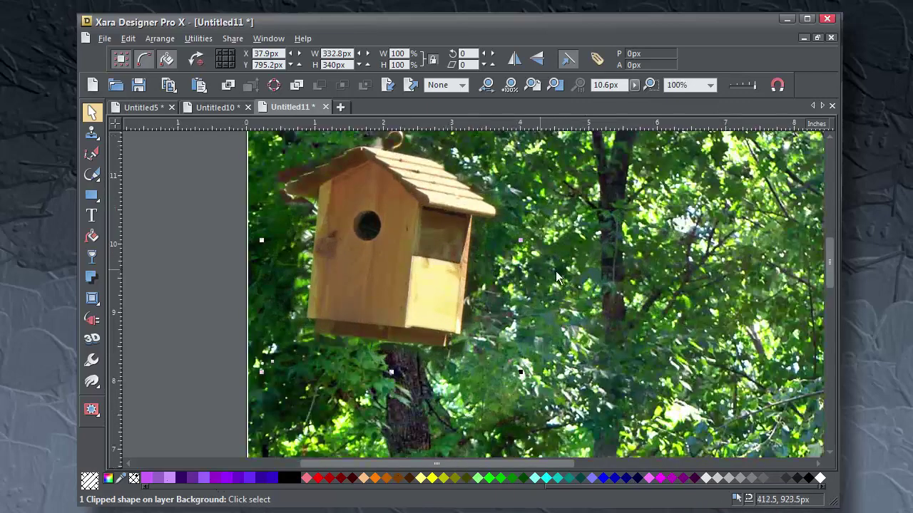
pyautogui.scroll(-1, 586, 285)
pyautogui.scroll(-1, 586, 285)
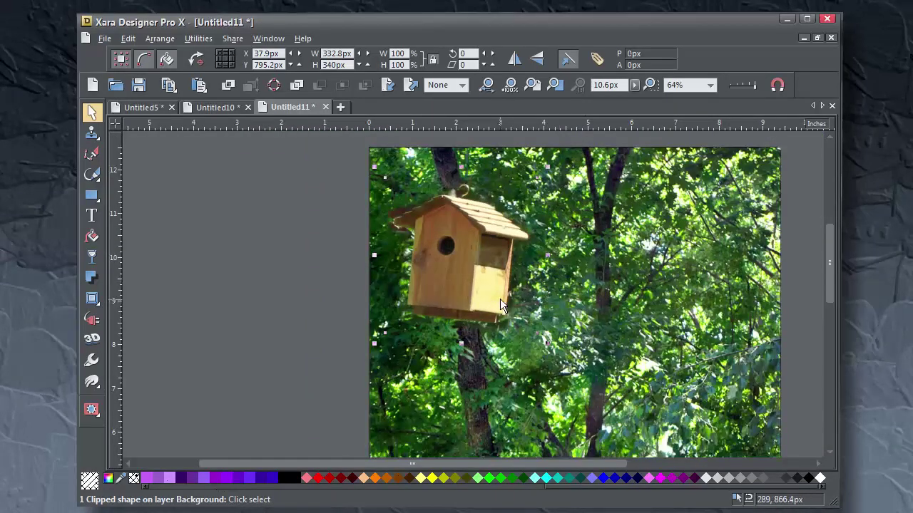
# Rotate the birdhouse upright and place a copy of it near the lower left of the forest photo.
pyautogui.click(499, 299)
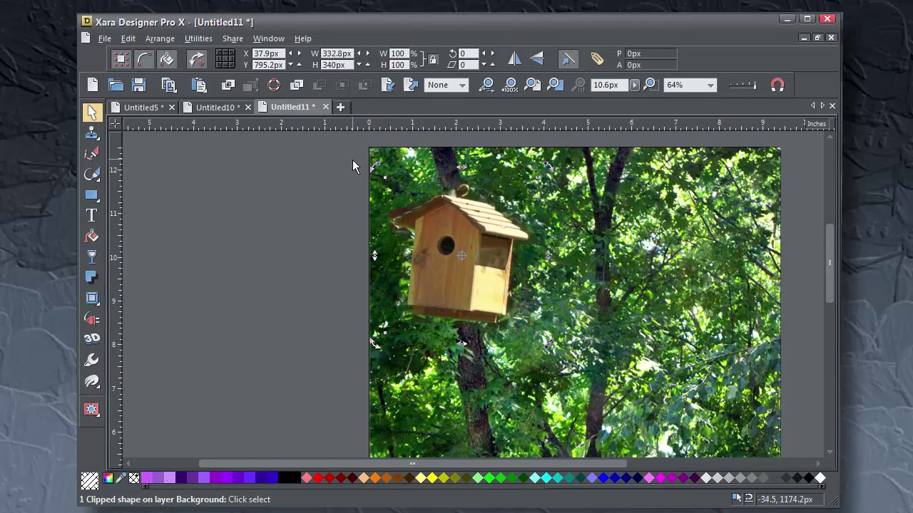
pyautogui.moveTo(375, 166); pyautogui.dragTo(370, 182)
pyautogui.moveTo(467, 250); pyautogui.dragTo(455, 382)
pyautogui.rightClick(614, 347)
pyautogui.scroll(-2, 614, 347)
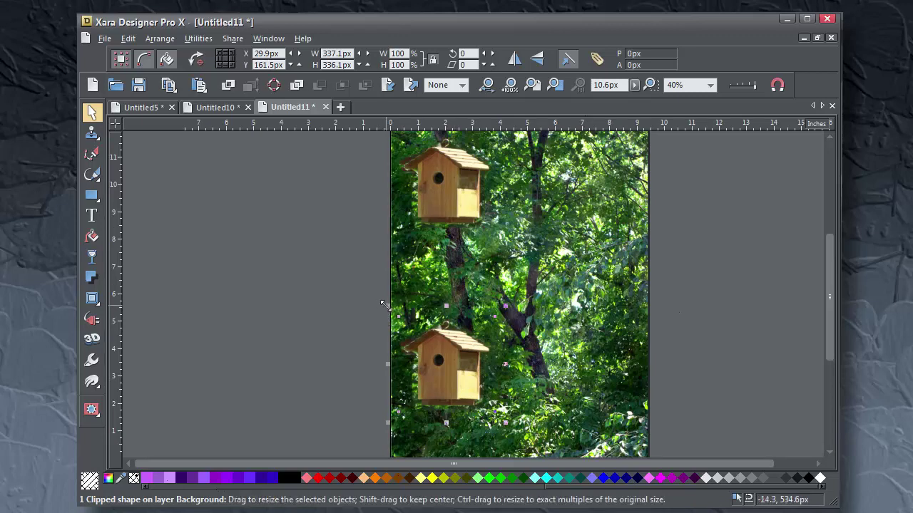
# Shrink the lower birdhouse to about 272 px wide and place a tilted copy of it at the upper right of the forest photo.
pyautogui.moveTo(388, 306); pyautogui.dragTo(406, 325)
pyautogui.moveTo(448, 373); pyautogui.dragTo(564, 242)
pyautogui.rightClick(602, 200)
pyautogui.click(602, 200)
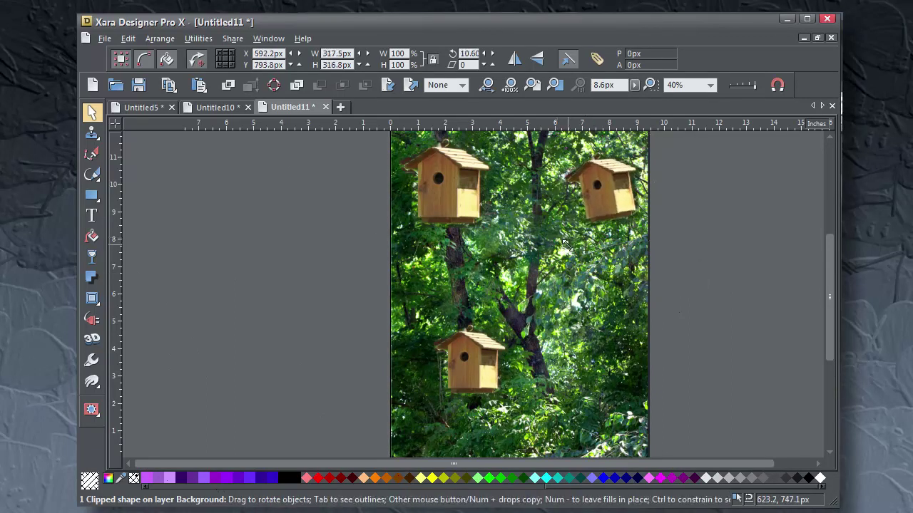
# Rotate the lower birdhouse slightly so that it hangs tilted.
pyautogui.click(477, 375)
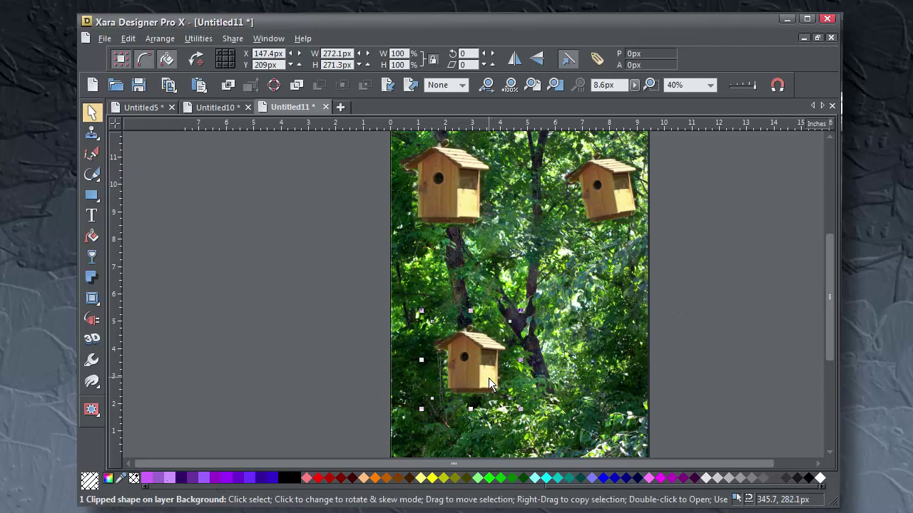
pyautogui.click(488, 378)
pyautogui.moveTo(520, 408); pyautogui.dragTo(529, 398)
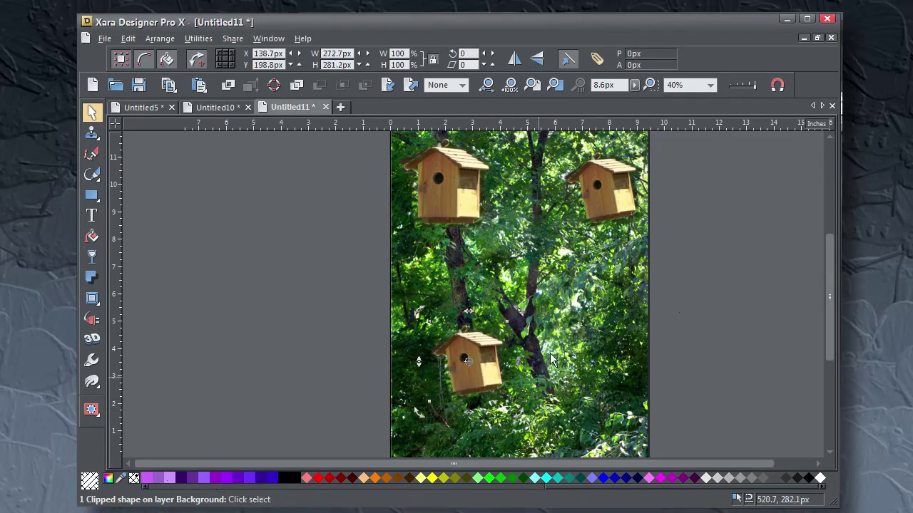
# Enlarge the upper-right birdhouse to about 306 by 317 px and deselect it.
pyautogui.click(602, 206)
pyautogui.click(599, 207)
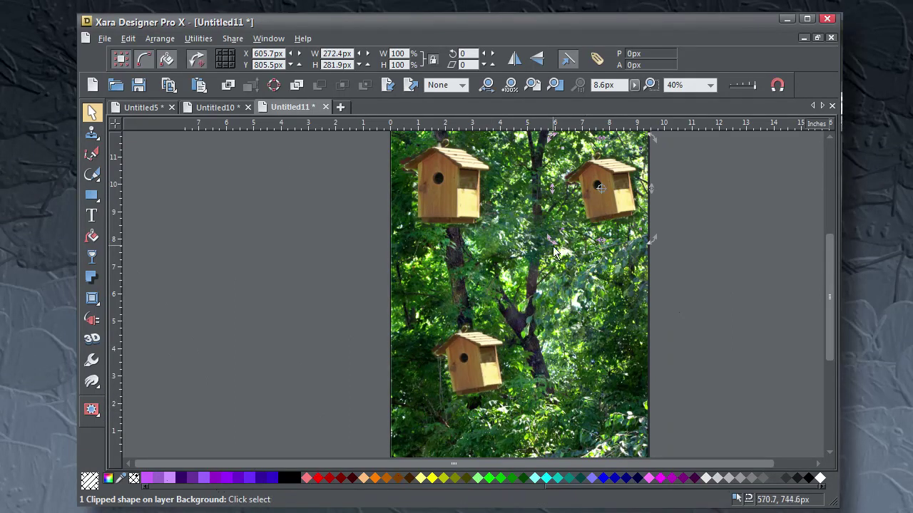
pyautogui.moveTo(551, 240); pyautogui.dragTo(547, 248)
pyautogui.hotkey('ctrl', 'z')
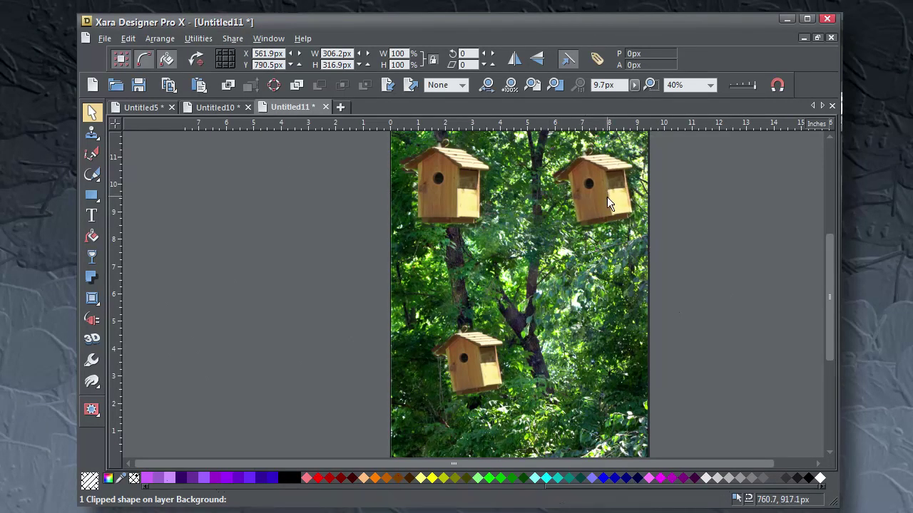
pyautogui.click(709, 285)
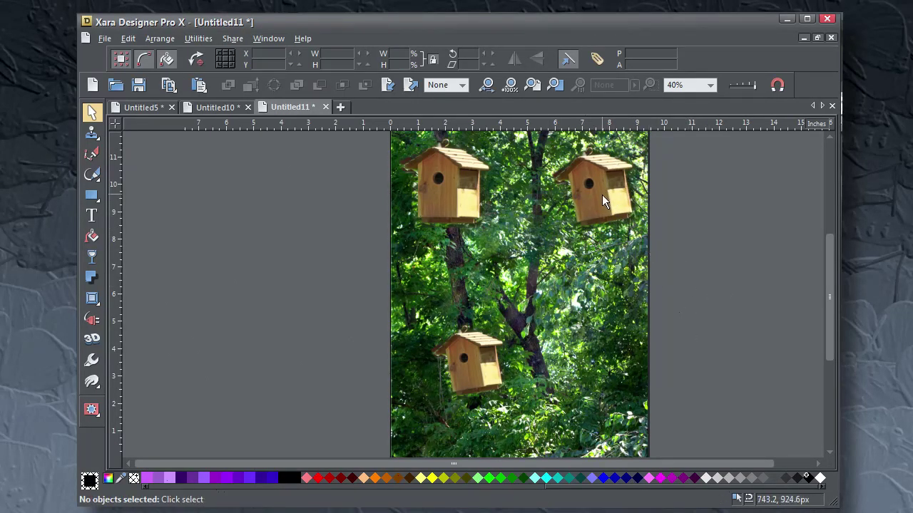
# Place a copy of the upper-right birdhouse in the middle of the forest photo and rotate it upright.
pyautogui.moveTo(602, 194); pyautogui.dragTo(530, 295)
pyautogui.click(530, 295)
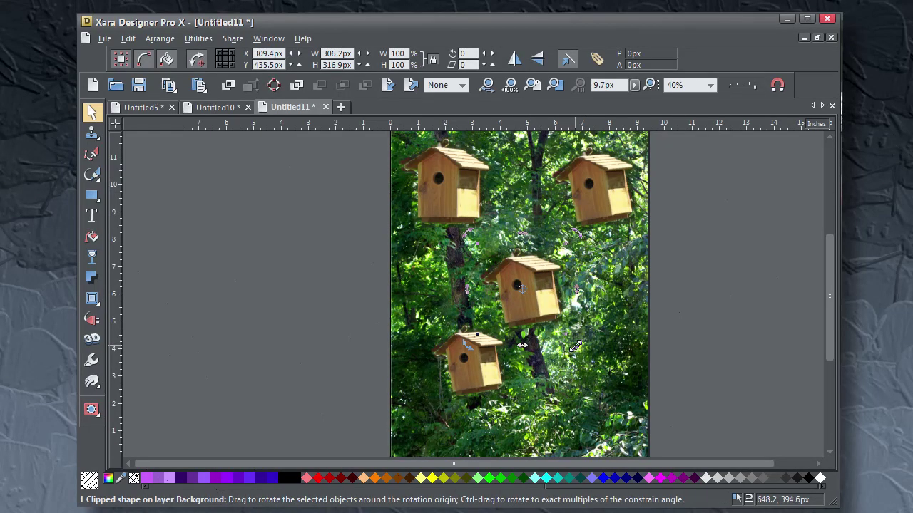
pyautogui.moveTo(575, 347); pyautogui.dragTo(554, 330)
# Duplicate the central birdhouse just above itself and create a PNG bitmap copy of the duplicate in True color + Alpha.
pyautogui.scroll(4, 531, 289)
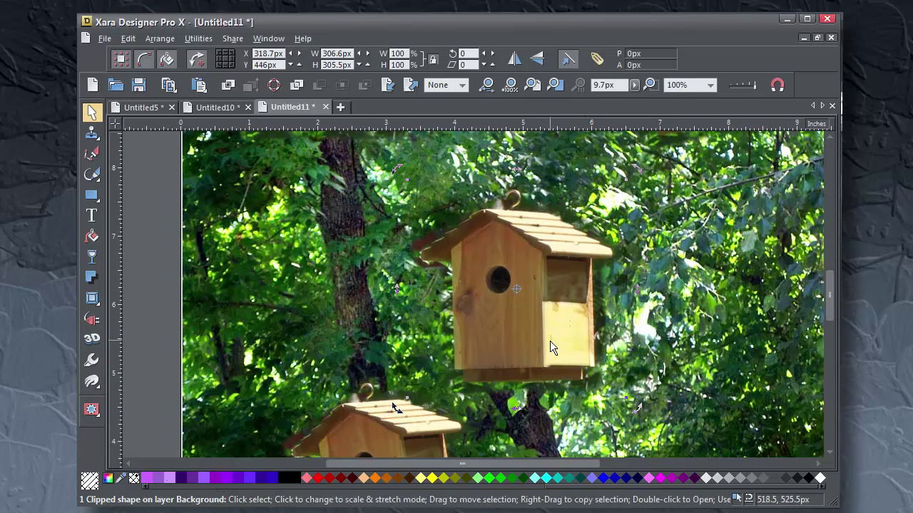
pyautogui.moveTo(550, 341); pyautogui.dragTo(568, 302)
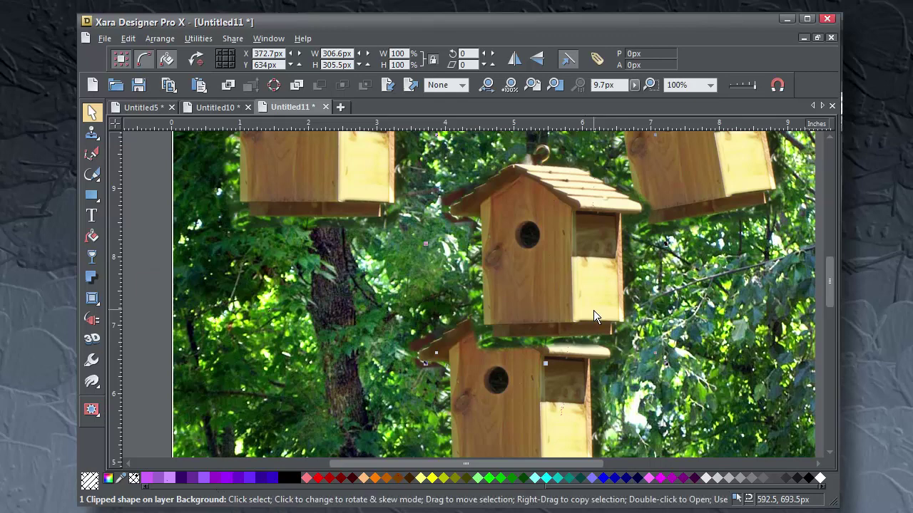
pyautogui.hotkey('ctrl', 'shift', 'c')
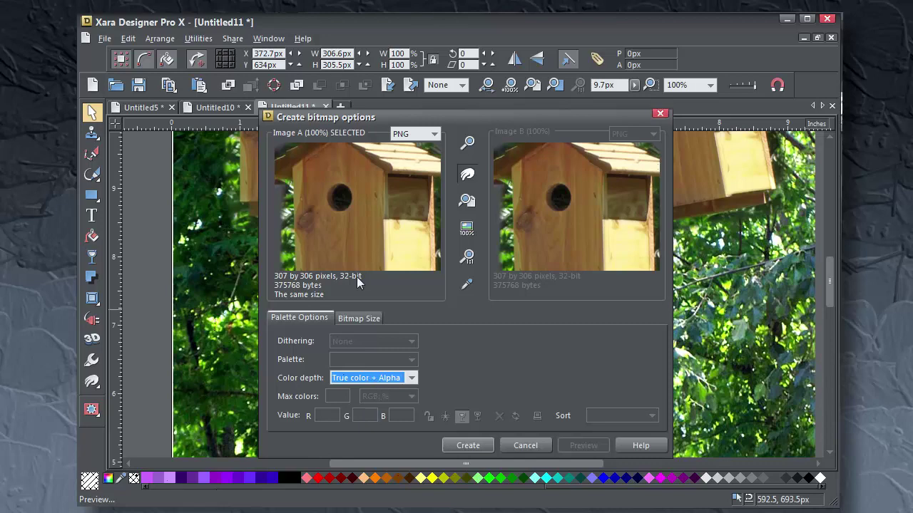
pyautogui.moveTo(357, 243); pyautogui.dragTo(303, 207)
pyautogui.click(457, 446)
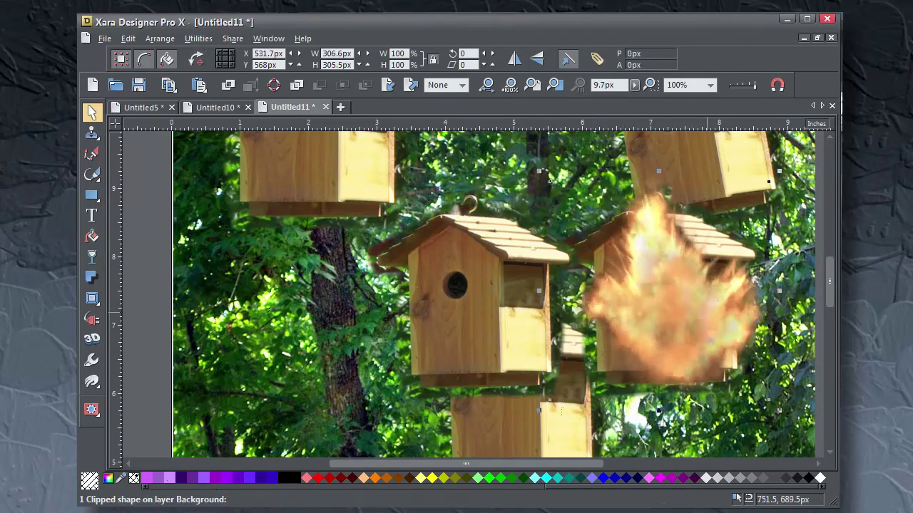
# Delete the clipped duplicate and move the bitmap copy to just above the central birdhouse.
pyautogui.press('Delete')
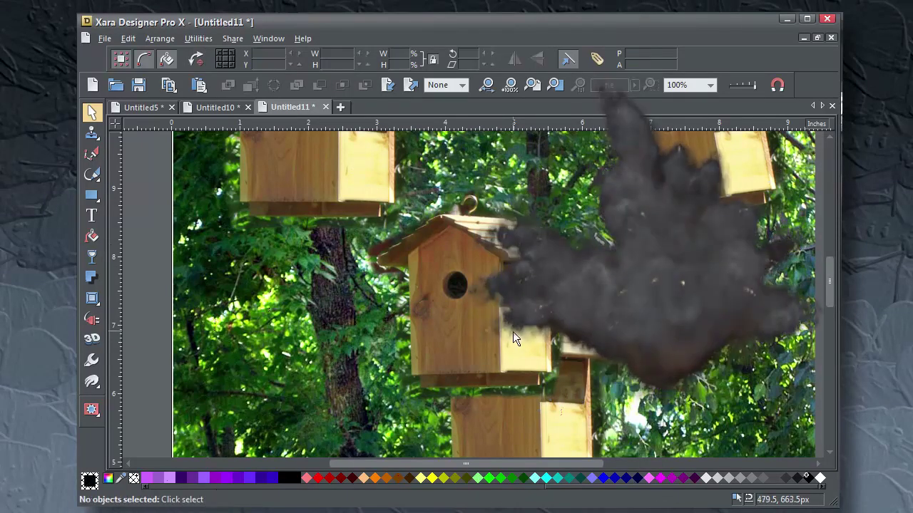
pyautogui.moveTo(502, 340); pyautogui.dragTo(591, 285)
pyautogui.scroll(2, 561, 305)
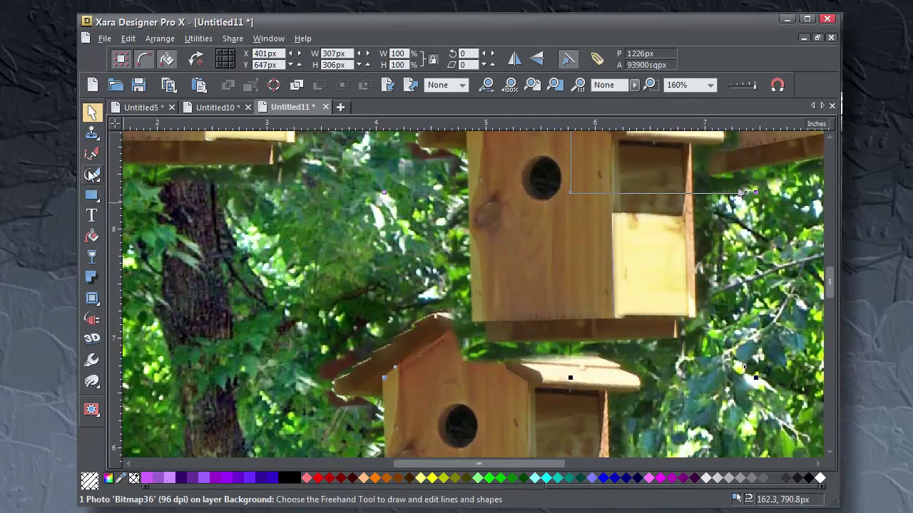
# Draw a closed shape about 219 by 165 px along the upper birdhouse's lower-left edges, covering the roof of the birdhouse below.
pyautogui.click(92, 153)
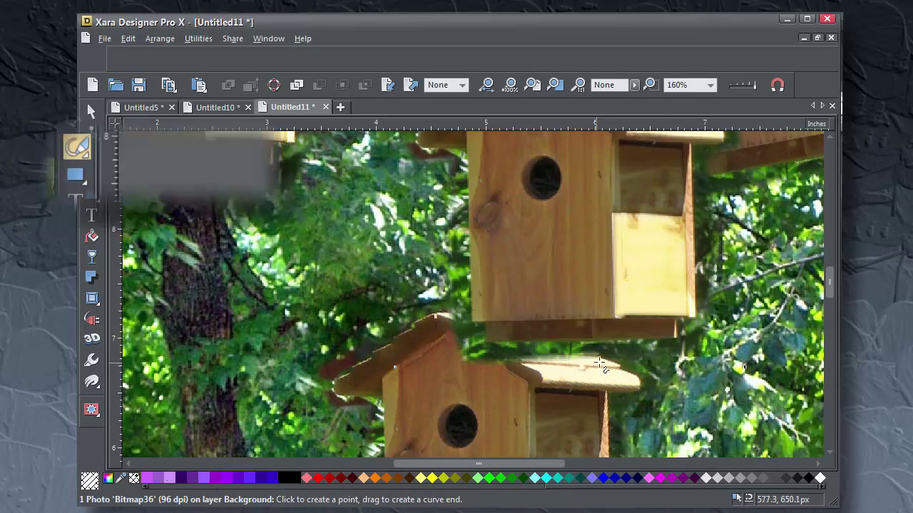
pyautogui.click(617, 341)
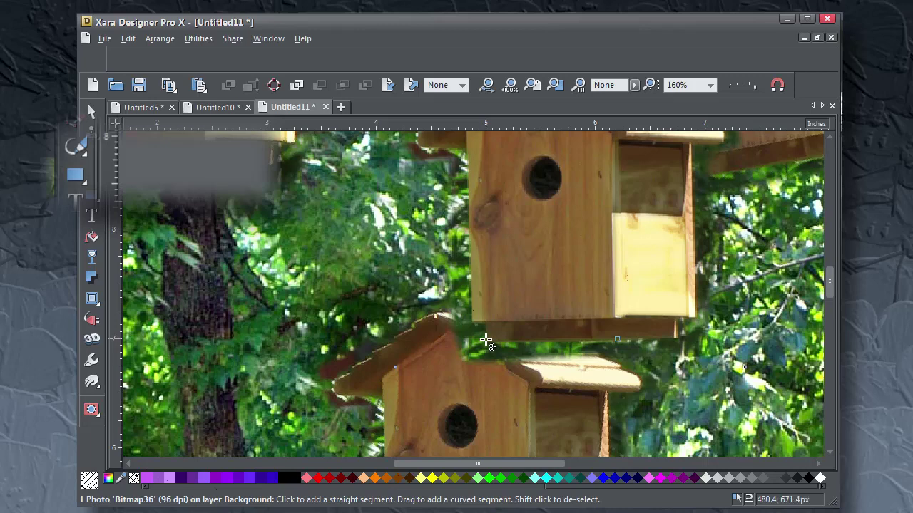
pyautogui.click(486, 341)
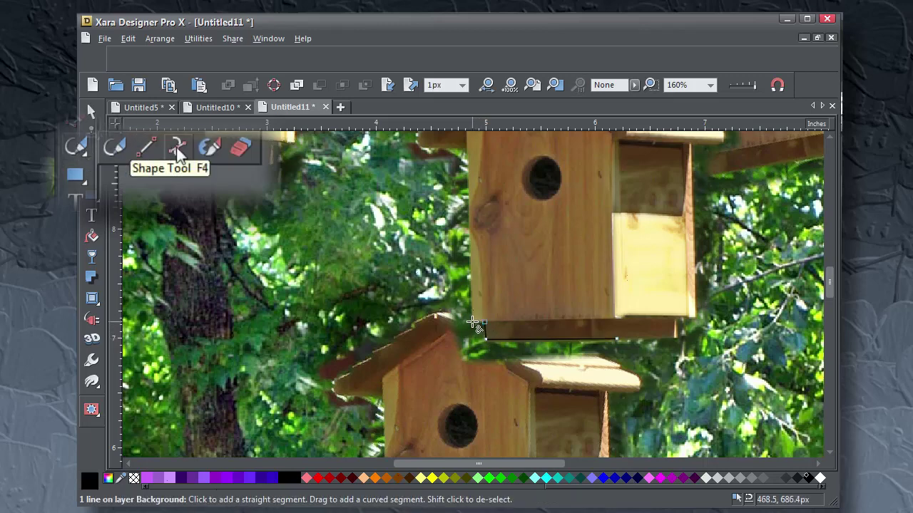
pyautogui.click(469, 235)
pyautogui.moveTo(381, 266); pyautogui.dragTo(373, 286)
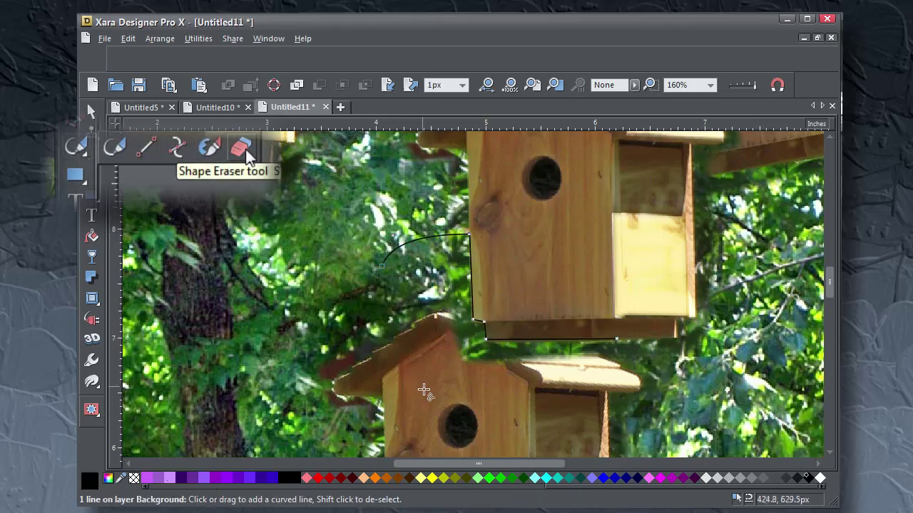
pyautogui.click(617, 340)
# Cut the drawn shape out of the birdhouse bitmap copy with Combine Shapes and move the trimmed birdhouse to about X 388, Y 632 px.
pyautogui.click(92, 112)
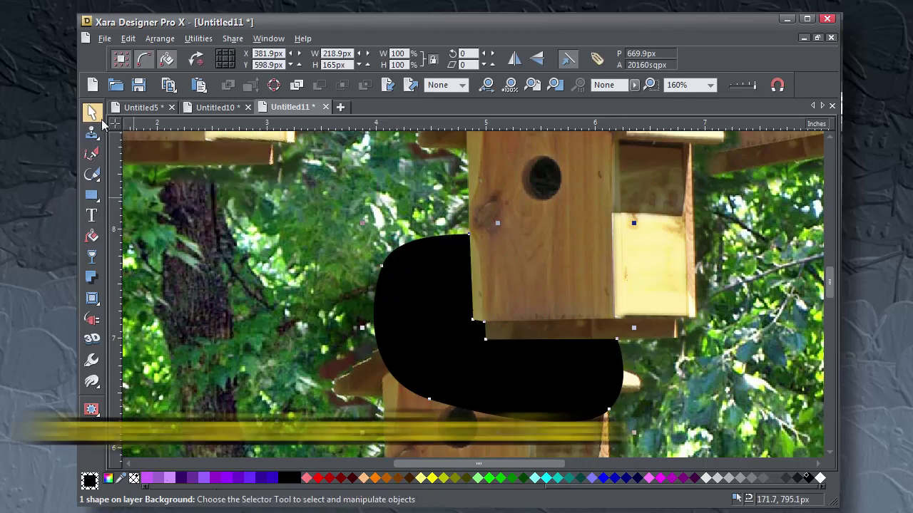
pyautogui.keyDown('shift'); pyautogui.click(554, 258); pyautogui.keyUp('shift')
pyautogui.click(160, 39)
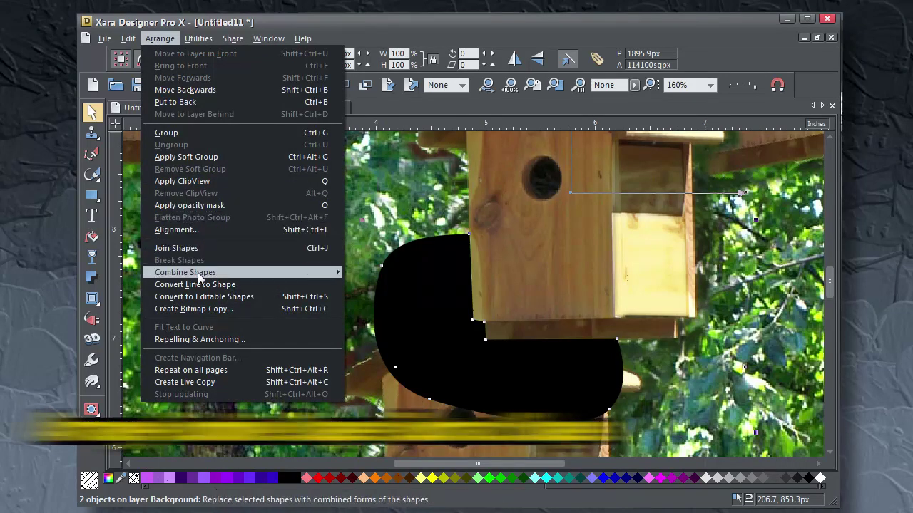
pyautogui.moveTo(198, 272)
pyautogui.click(392, 285)
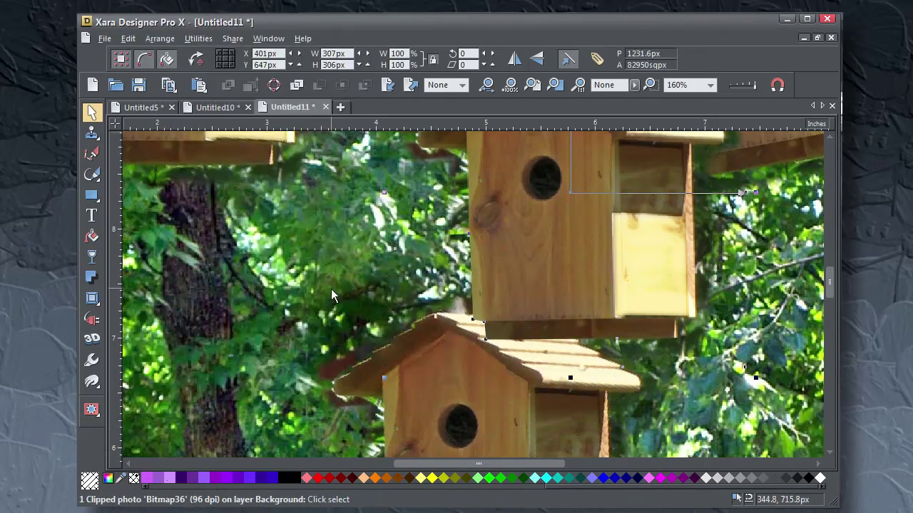
pyautogui.moveTo(517, 280); pyautogui.dragTo(501, 296)
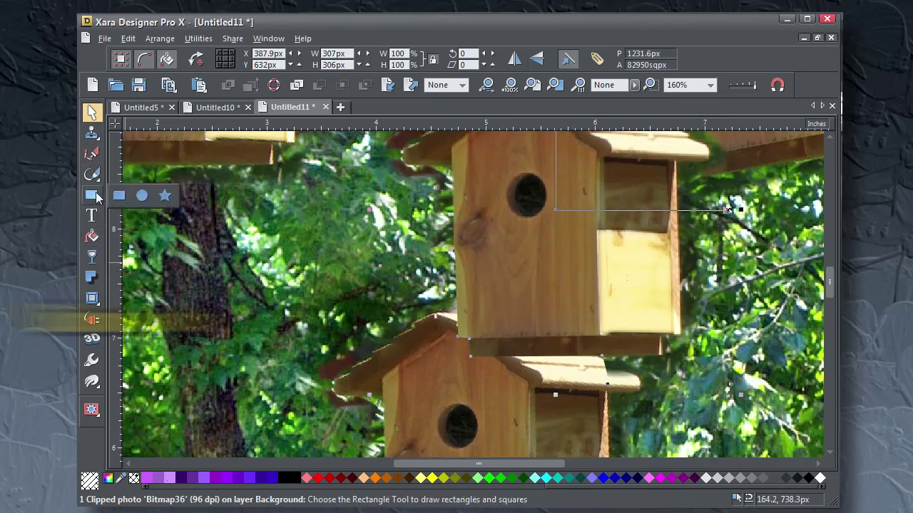
# Add a shadow falling down and to the left from the trimmed birdhouse, with 17.6 px blur and 45% transparency.
pyautogui.click(91, 277)
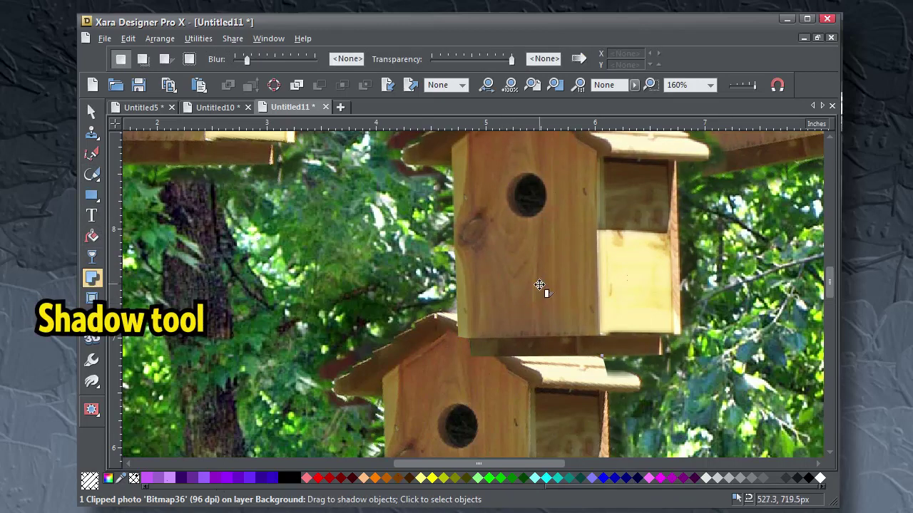
pyautogui.moveTo(540, 285); pyautogui.dragTo(522, 299)
pyautogui.moveTo(491, 61); pyautogui.dragTo(469, 64)
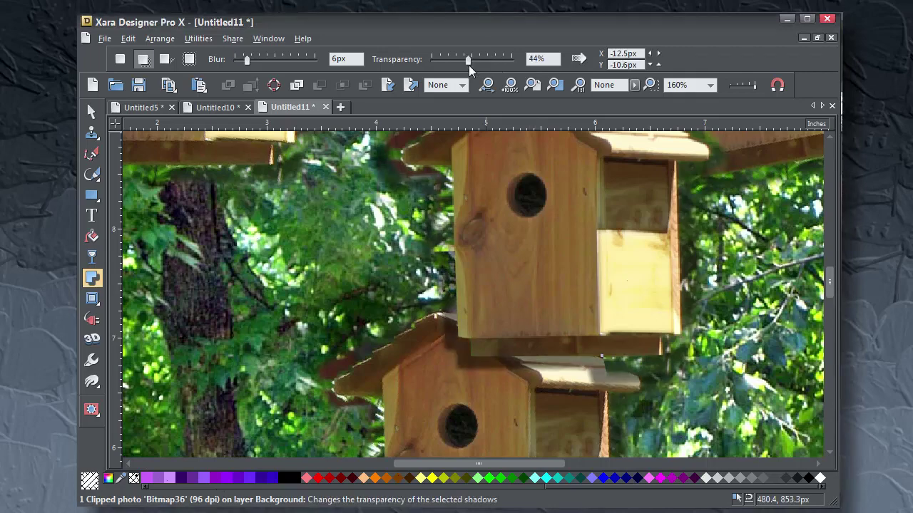
pyautogui.moveTo(247, 61); pyautogui.dragTo(253, 66)
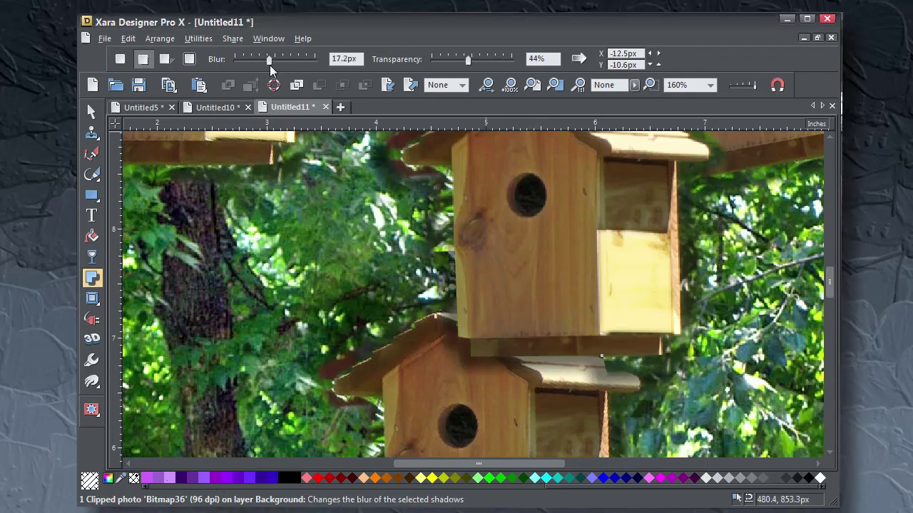
pyautogui.moveTo(270, 65); pyautogui.dragTo(270, 66)
pyautogui.scroll(-4, 509, 259)
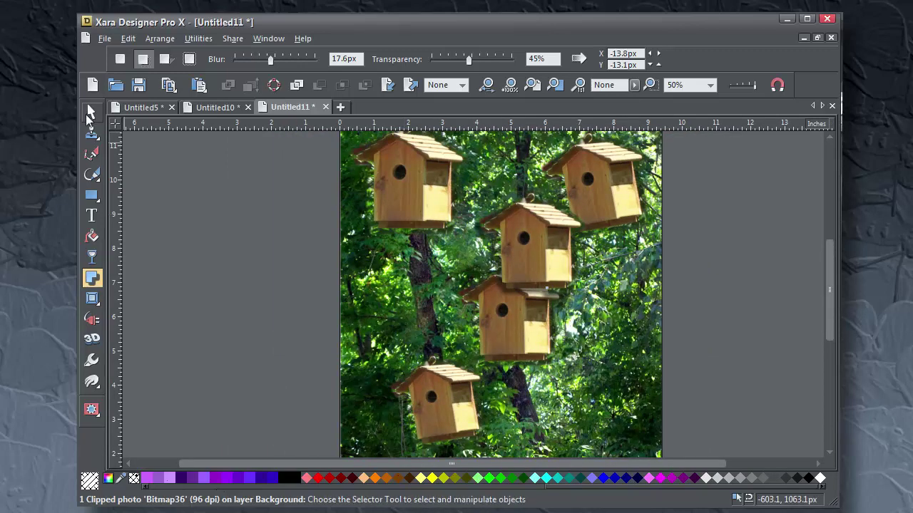
# Shrink the lower central birdhouse to about 260 by 265 px, tilted slightly beneath the shadowed birdhouse.
pyautogui.click(91, 113)
pyautogui.click(509, 328)
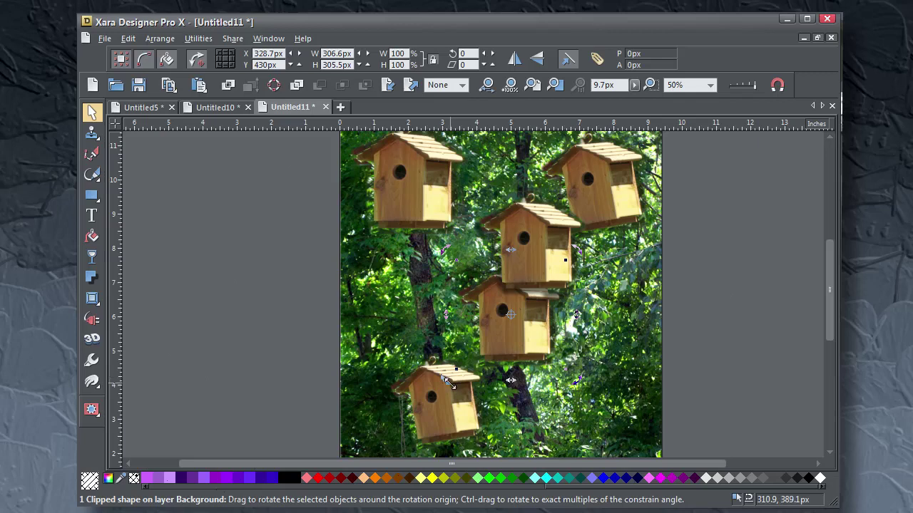
pyautogui.moveTo(448, 381); pyautogui.dragTo(466, 356)
pyautogui.click(507, 343)
pyautogui.moveTo(504, 323); pyautogui.dragTo(503, 325)
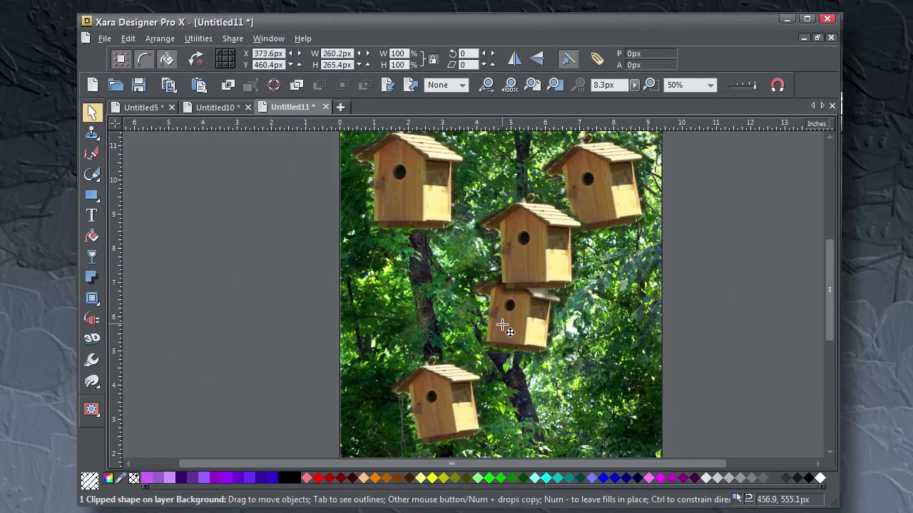
# Place a copy of the upper-left birdhouse in the lower-right part of the forest photo.
pyautogui.moveTo(426, 202); pyautogui.dragTo(623, 434)
pyautogui.rightClick(623, 434)
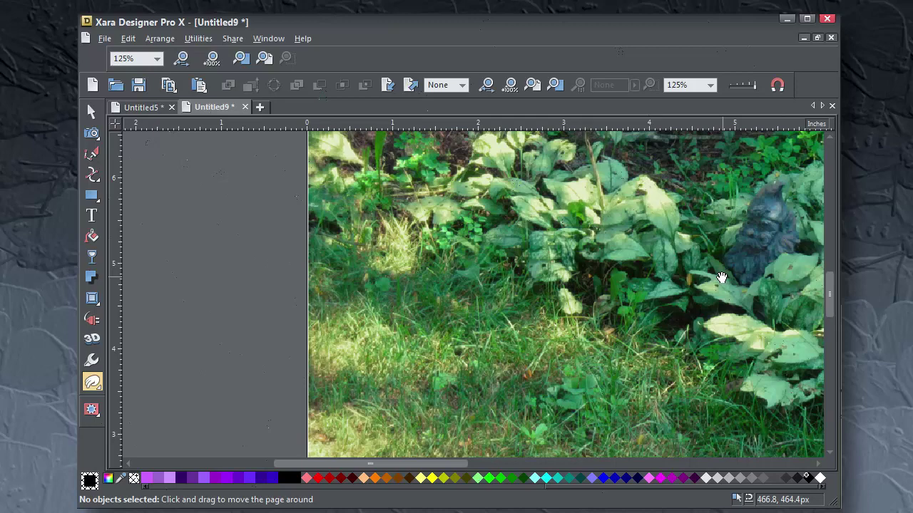
# Outline the bird bath's pedestal and the front rim above it freehand with the Clone tool in the garden photo.
pyautogui.moveTo(721, 278); pyautogui.dragTo(640, 277)
pyautogui.moveTo(755, 309); pyautogui.dragTo(651, 300)
pyautogui.moveTo(748, 287); pyautogui.dragTo(275, 463)
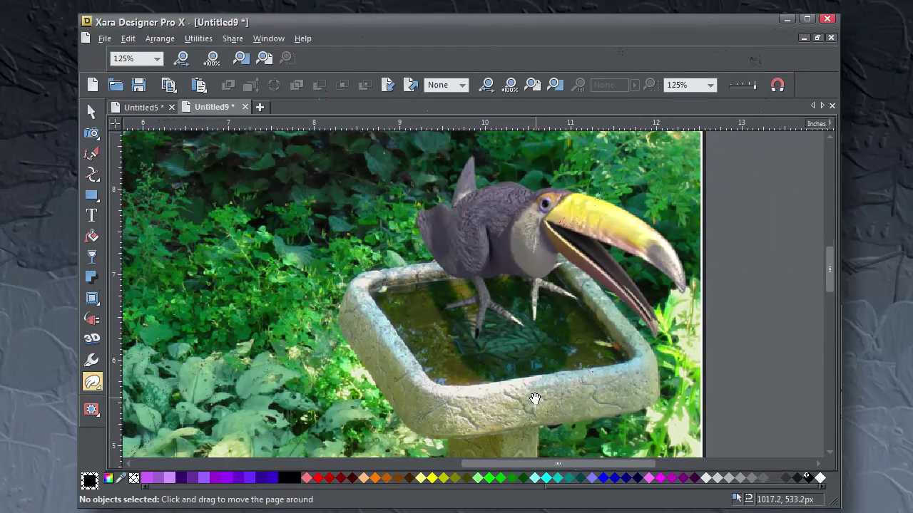
pyautogui.scroll(-3, 535, 399)
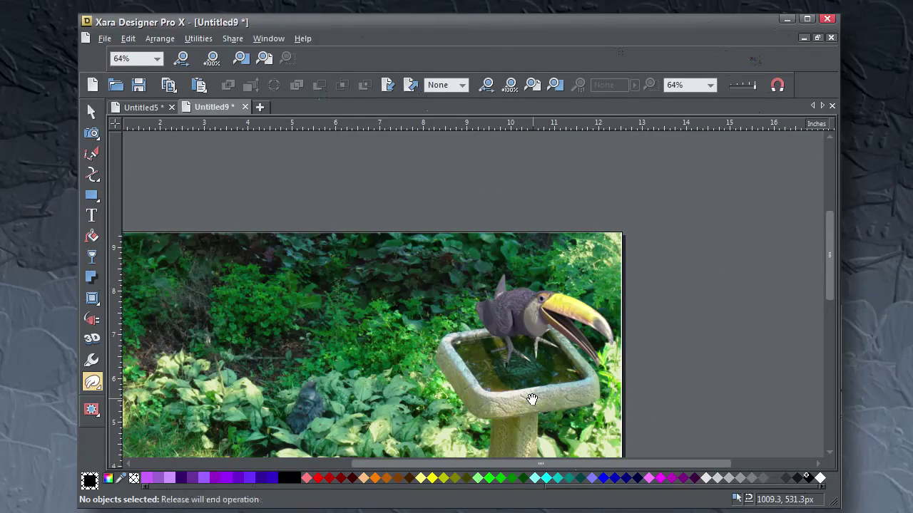
pyautogui.moveTo(531, 398); pyautogui.dragTo(581, 293)
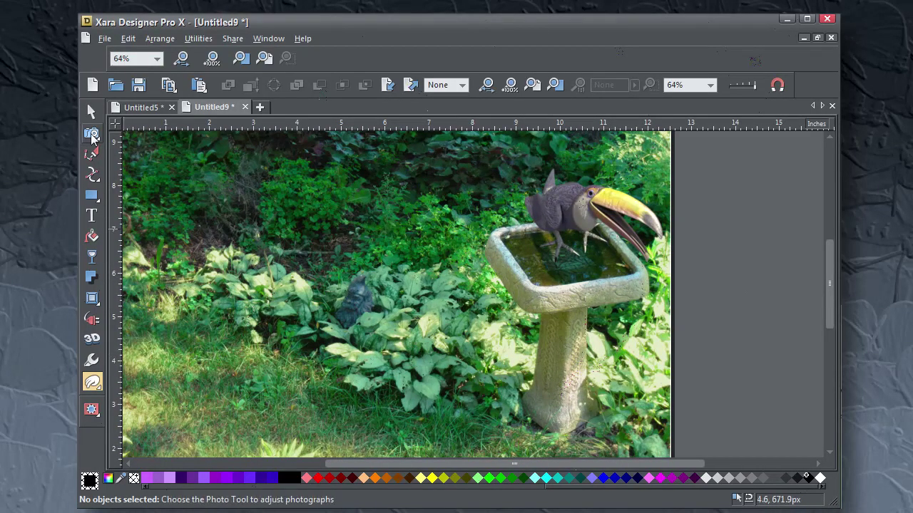
pyautogui.click(92, 135)
pyautogui.click(175, 134)
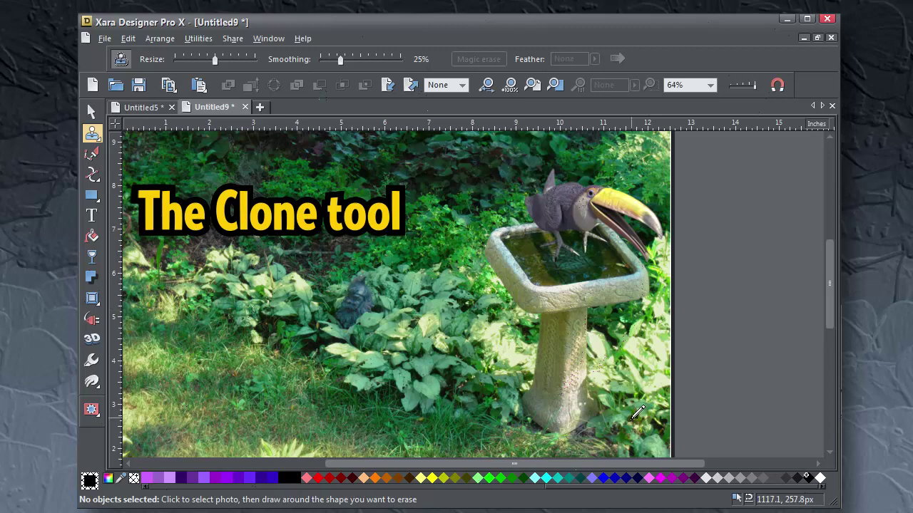
pyautogui.scroll(2, 622, 428)
pyautogui.moveTo(590, 391)
pyautogui.mouseDown()
pyautogui.moveTo(624, 392)
pyautogui.moveTo(638, 374)
pyautogui.mouseUp()
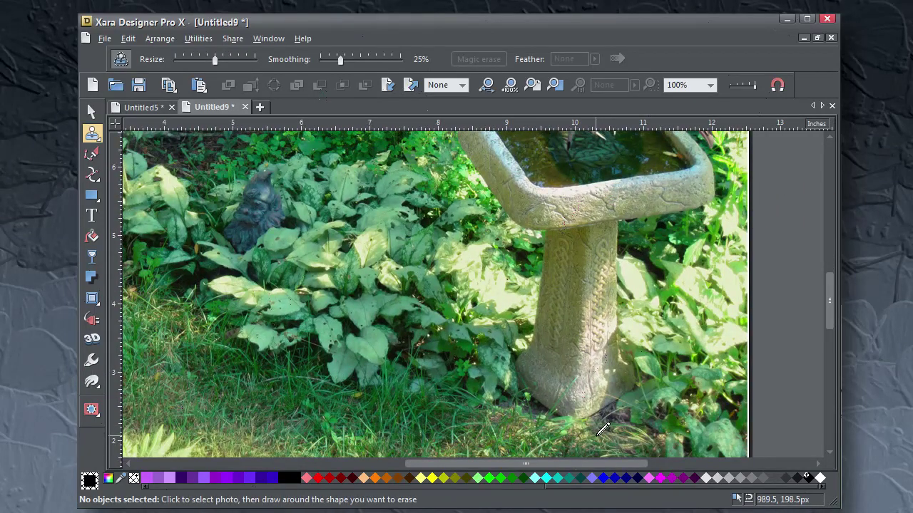
pyautogui.moveTo(599, 432); pyautogui.dragTo(649, 413)
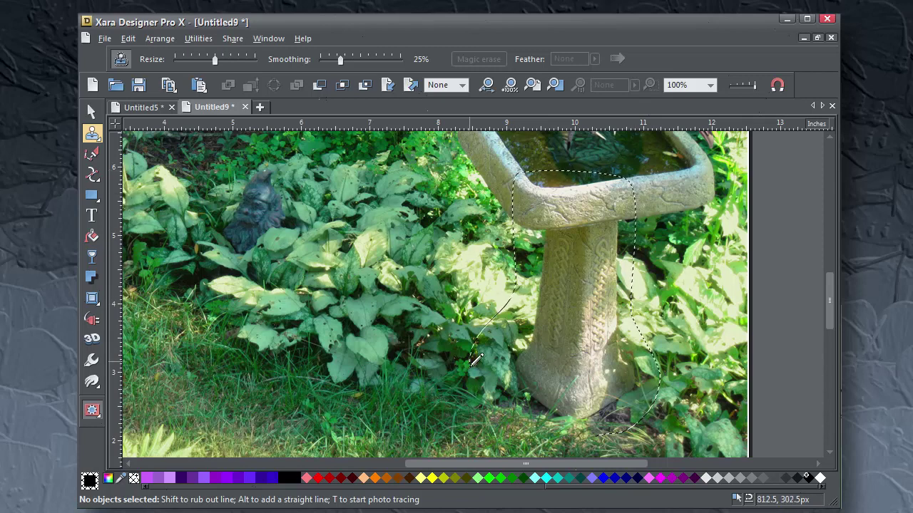
pyautogui.moveTo(554, 426); pyautogui.dragTo(594, 431)
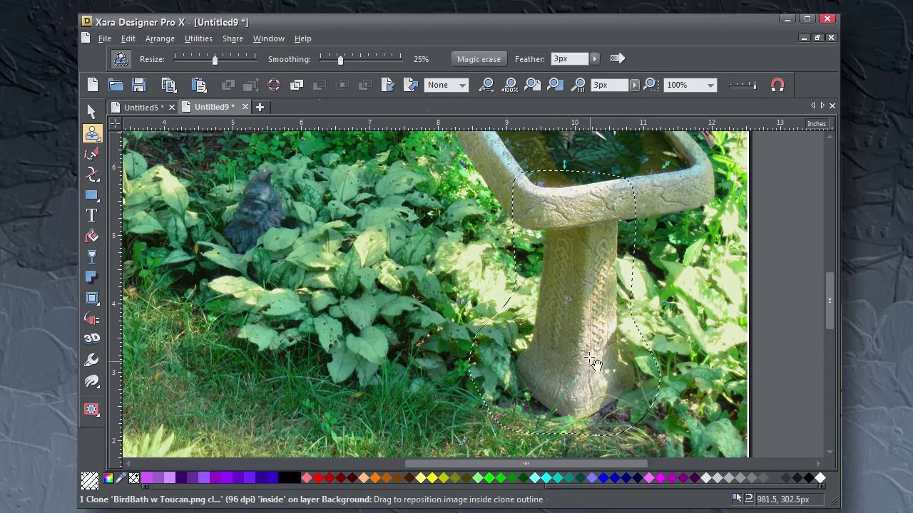
# Fill the pedestal clone area with the leaves and grass to its left and set its feather to 14.1 px.
pyautogui.moveTo(574, 336)
pyautogui.mouseDown()
pyautogui.moveTo(709, 356)
pyautogui.moveTo(730, 348)
pyautogui.moveTo(740, 324)
pyautogui.mouseUp()
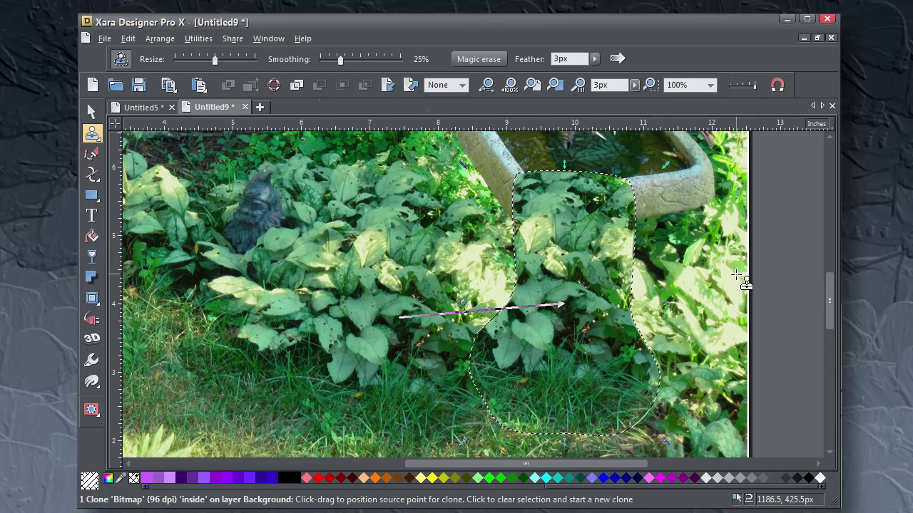
pyautogui.click(635, 89)
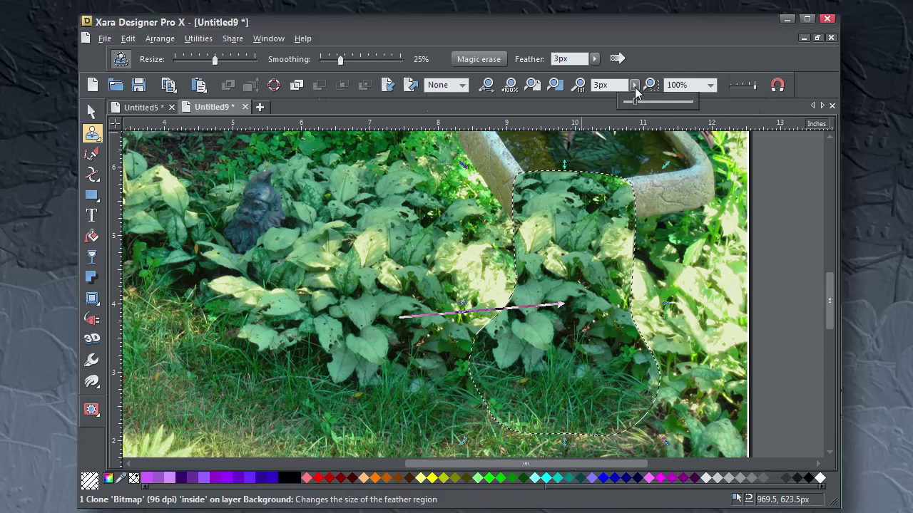
pyautogui.moveTo(641, 105); pyautogui.dragTo(653, 116)
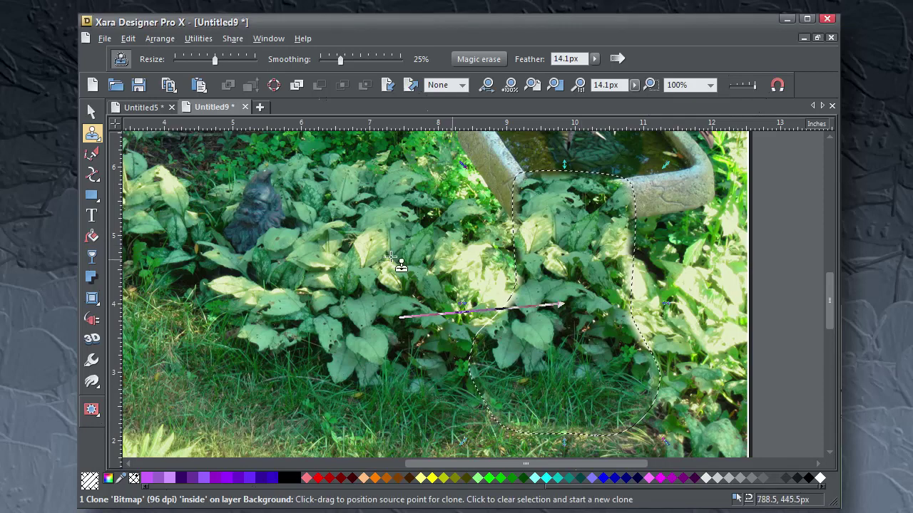
pyautogui.click(91, 112)
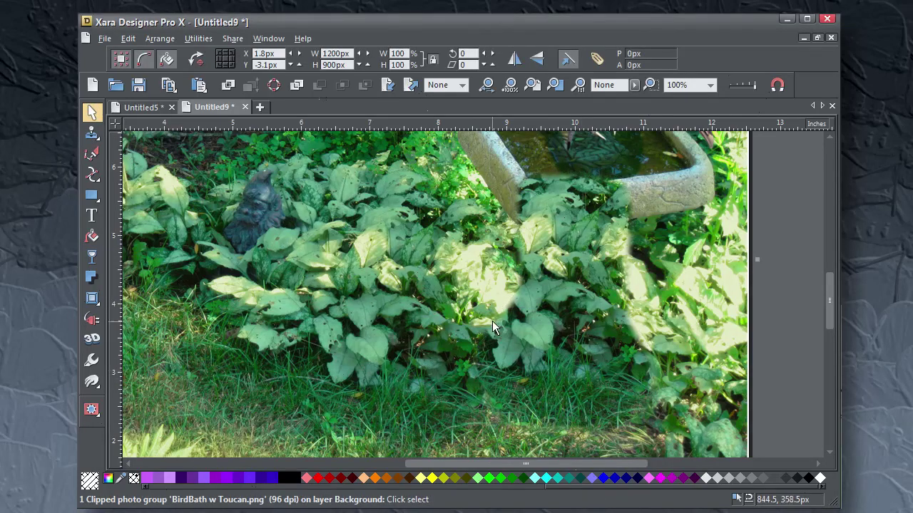
# Clone foliage from the left over the left part of the bird bath and the edge of the toucan's tail.
pyautogui.hotkey('alt', 'x')
pyautogui.moveTo(478, 310); pyautogui.dragTo(393, 430)
pyautogui.hotkey('alt', 'x')
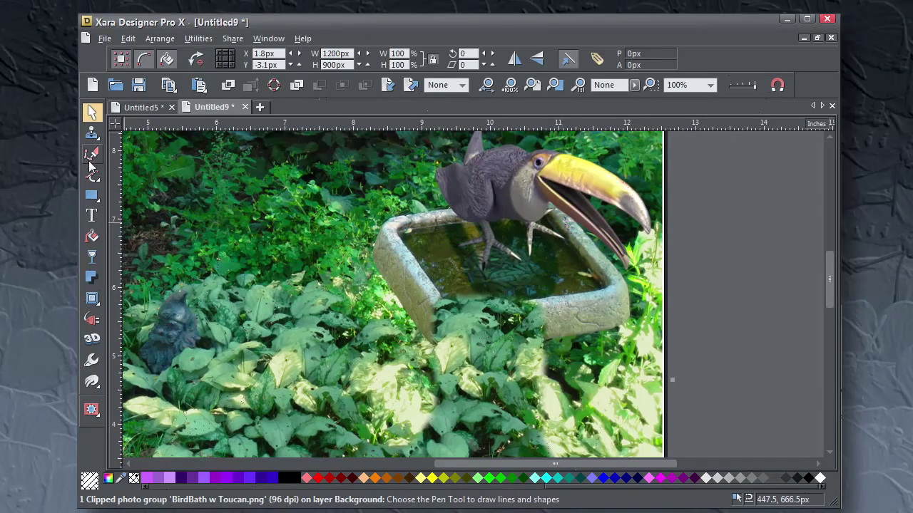
pyautogui.click(92, 136)
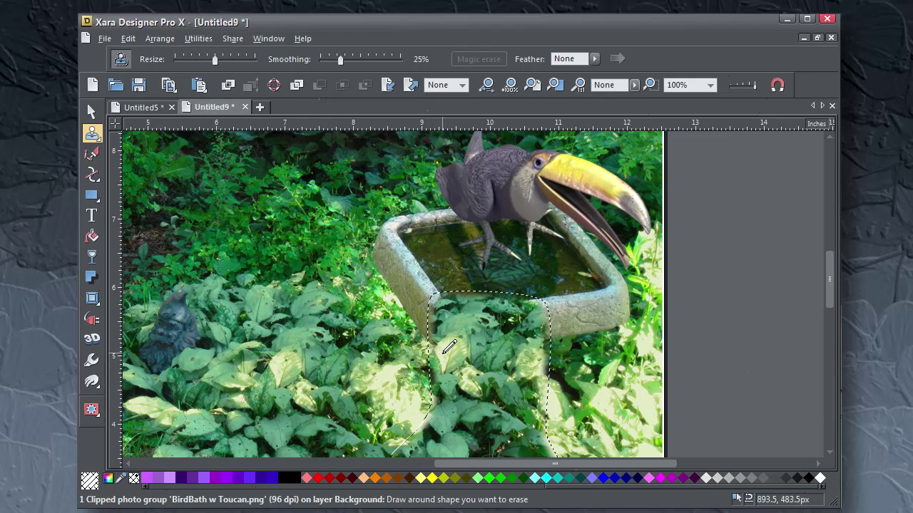
pyautogui.press('Escape')
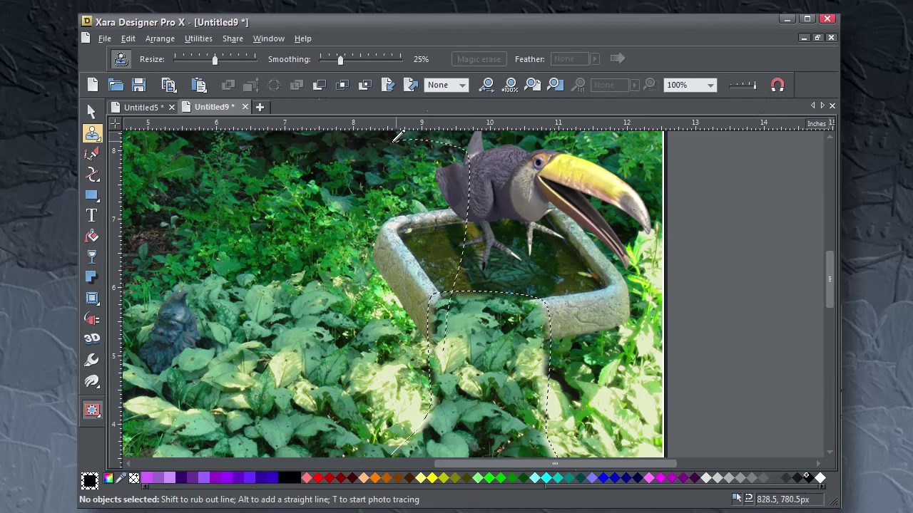
pyautogui.moveTo(374, 360)
pyautogui.mouseDown()
pyautogui.moveTo(408, 369)
pyautogui.moveTo(442, 353)
pyautogui.mouseUp()
pyautogui.moveTo(390, 302)
pyautogui.mouseDown()
pyautogui.moveTo(449, 311)
pyautogui.moveTo(493, 291)
pyautogui.mouseUp()
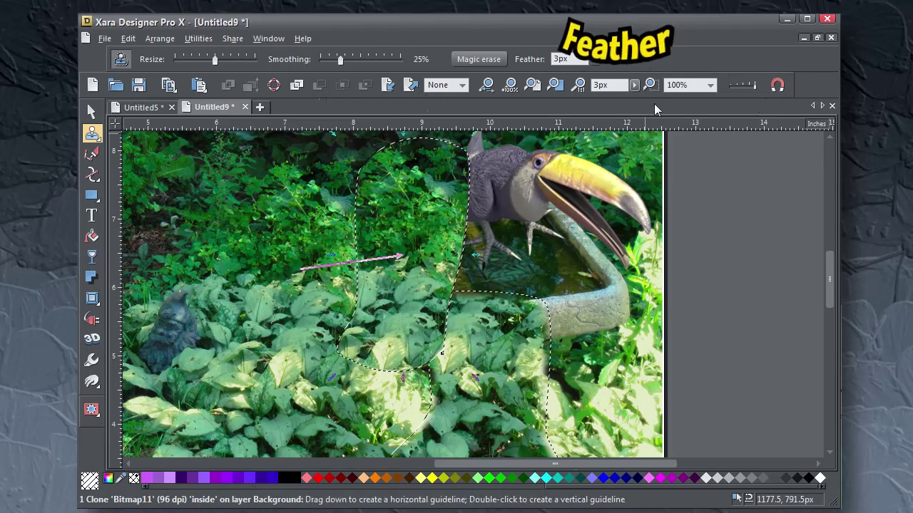
# Set the feather of the left bird bath clone patch to 10.1 px.
pyautogui.click(634, 85)
pyautogui.moveTo(635, 102); pyautogui.dragTo(648, 106)
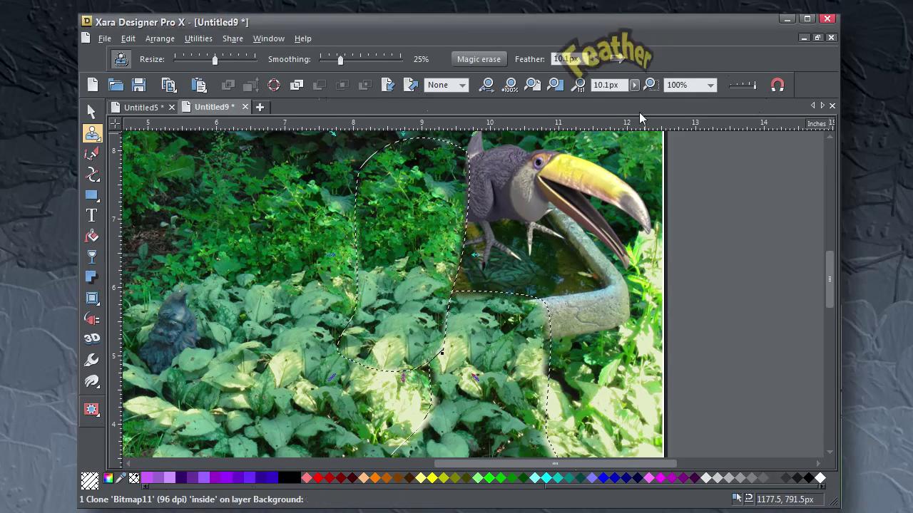
pyautogui.click(91, 112)
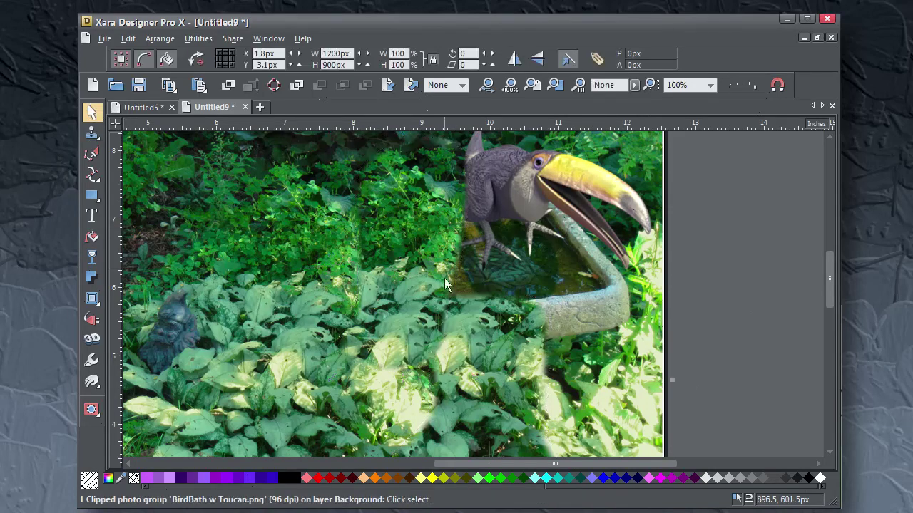
# Clone foliage from the left over the toucan's body and the middle of the bird bath, with a 4.6 px feather.
pyautogui.scroll(-1, 448, 284)
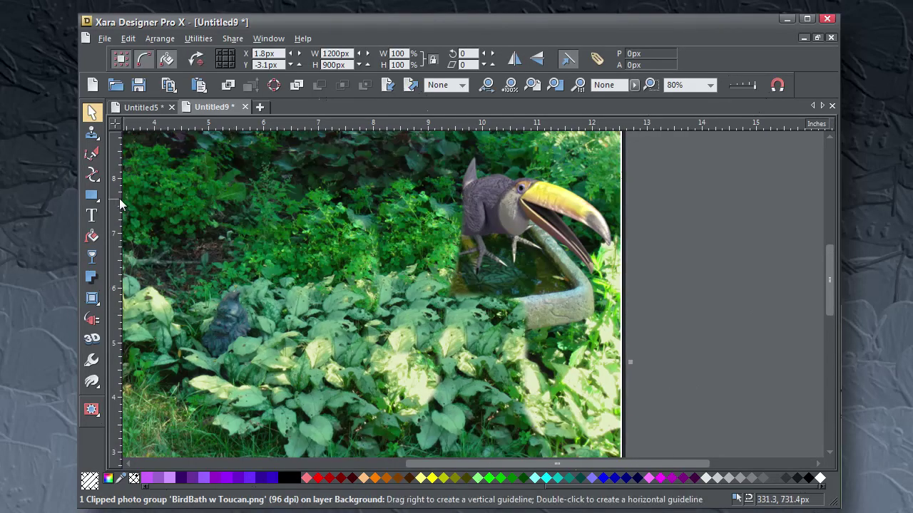
pyautogui.click(91, 133)
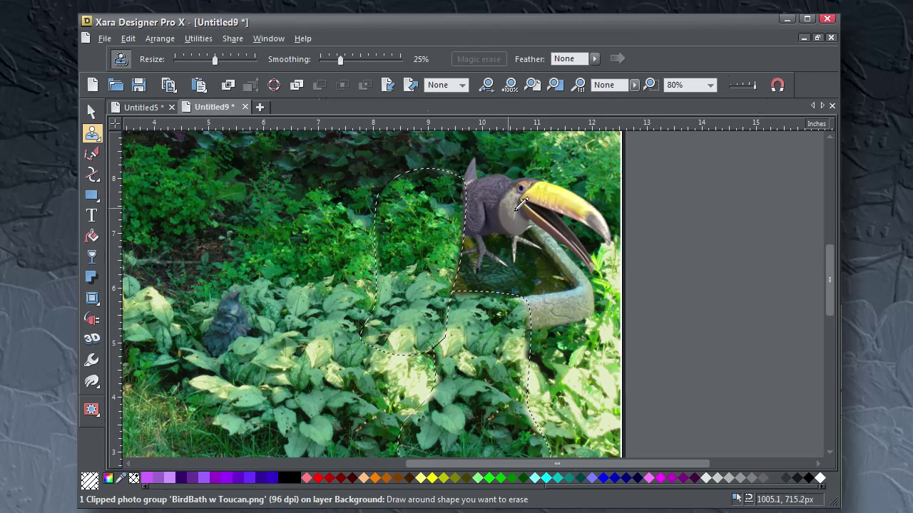
pyautogui.moveTo(549, 147)
pyautogui.mouseDown()
pyautogui.moveTo(560, 178)
pyautogui.moveTo(567, 253)
pyautogui.mouseUp()
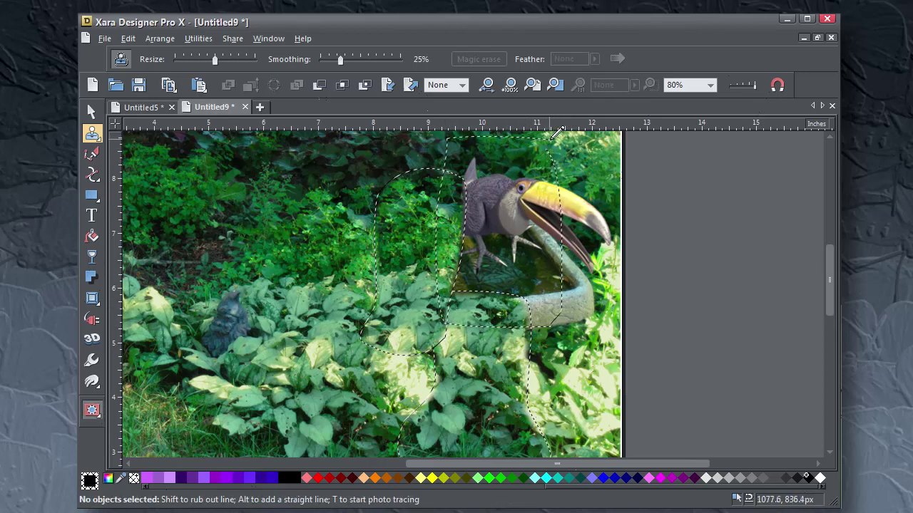
pyautogui.moveTo(551, 139); pyautogui.dragTo(546, 149)
pyautogui.moveTo(490, 258)
pyautogui.mouseDown()
pyautogui.moveTo(673, 263)
pyautogui.moveTo(698, 305)
pyautogui.moveTo(746, 263)
pyautogui.moveTo(750, 216)
pyautogui.moveTo(701, 198)
pyautogui.mouseUp()
pyautogui.click(633, 85)
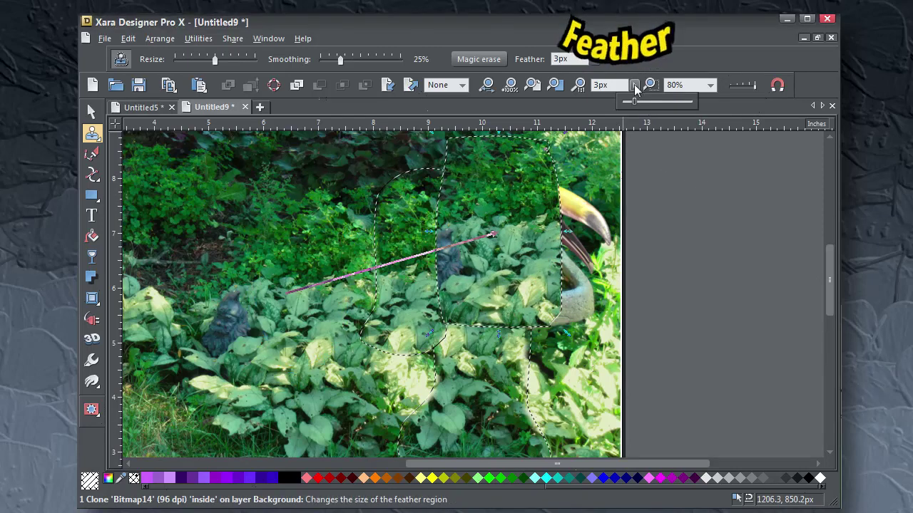
pyautogui.moveTo(634, 101); pyautogui.dragTo(640, 103)
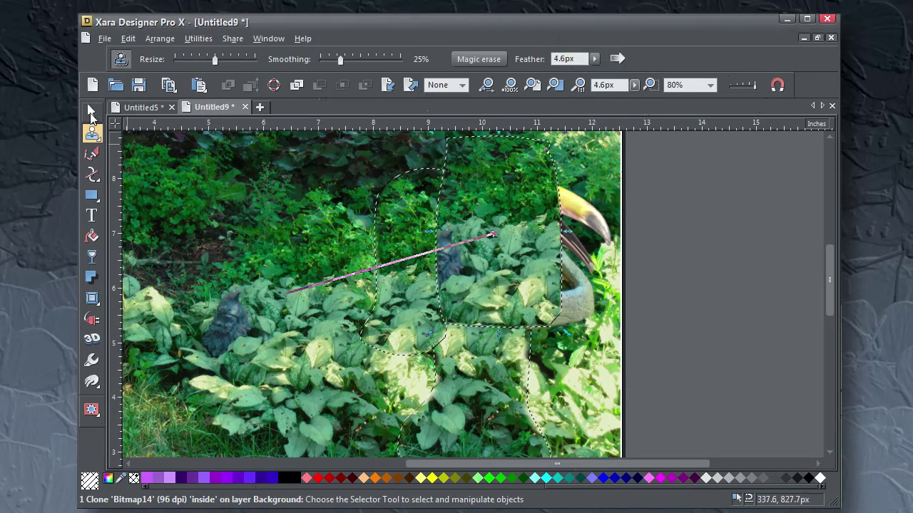
pyautogui.click(91, 112)
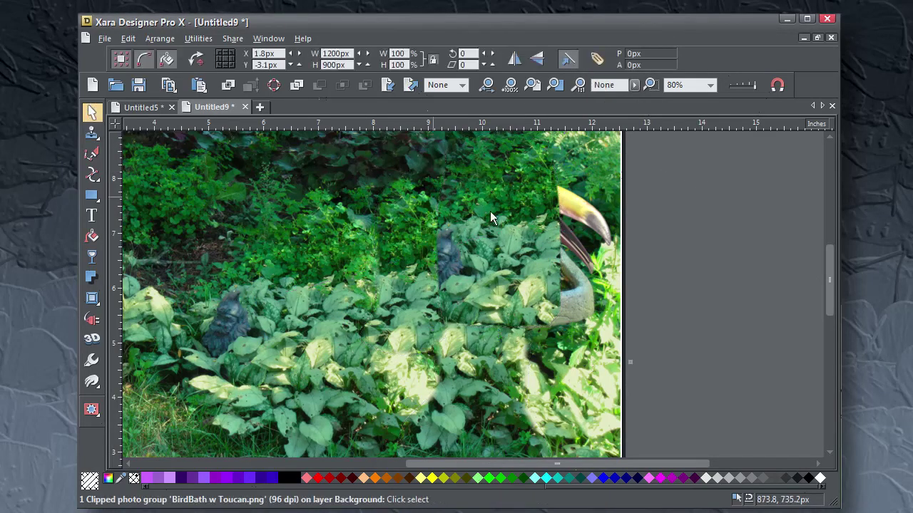
# Clone foliage from the left over the toucan's beak and the bird bath's remaining right end, with a 13.1 px feather.
pyautogui.click(91, 133)
pyautogui.moveTo(535, 170); pyautogui.dragTo(601, 171)
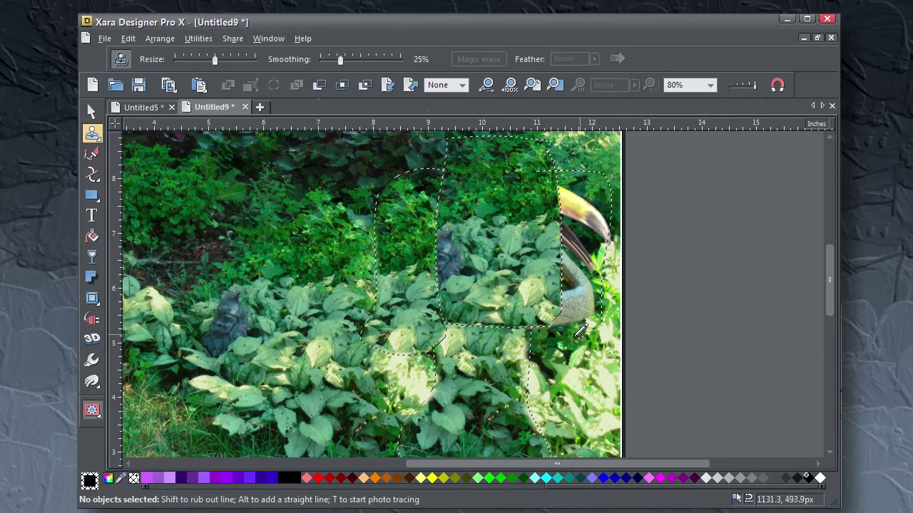
pyautogui.moveTo(537, 311)
pyautogui.mouseDown()
pyautogui.moveTo(526, 215)
pyautogui.moveTo(537, 166)
pyautogui.mouseUp()
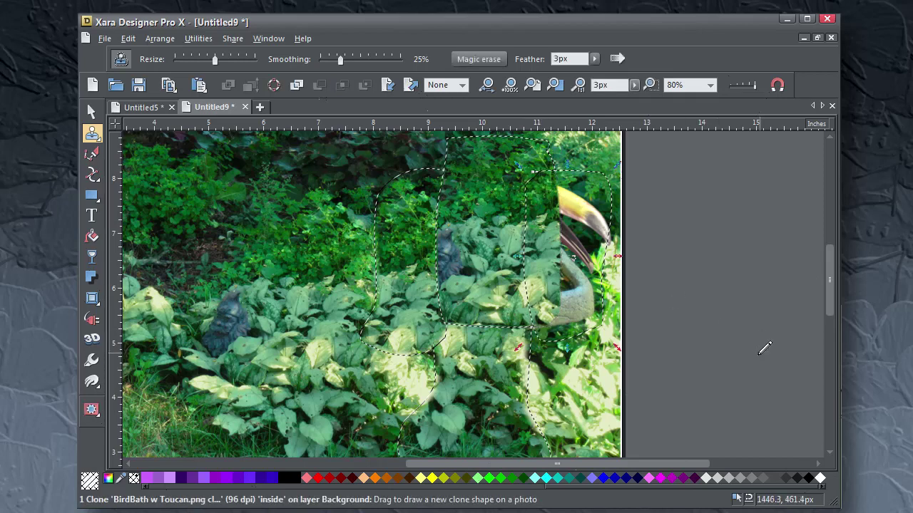
pyautogui.moveTo(566, 303)
pyautogui.mouseDown()
pyautogui.moveTo(701, 235)
pyautogui.moveTo(663, 247)
pyautogui.mouseUp()
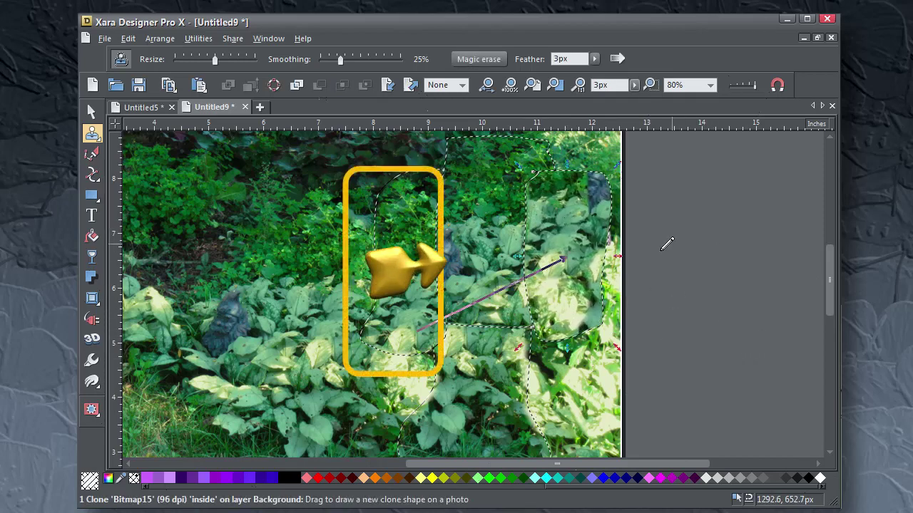
pyautogui.moveTo(567, 306); pyautogui.dragTo(602, 351)
pyautogui.moveTo(636, 88); pyautogui.dragTo(654, 118)
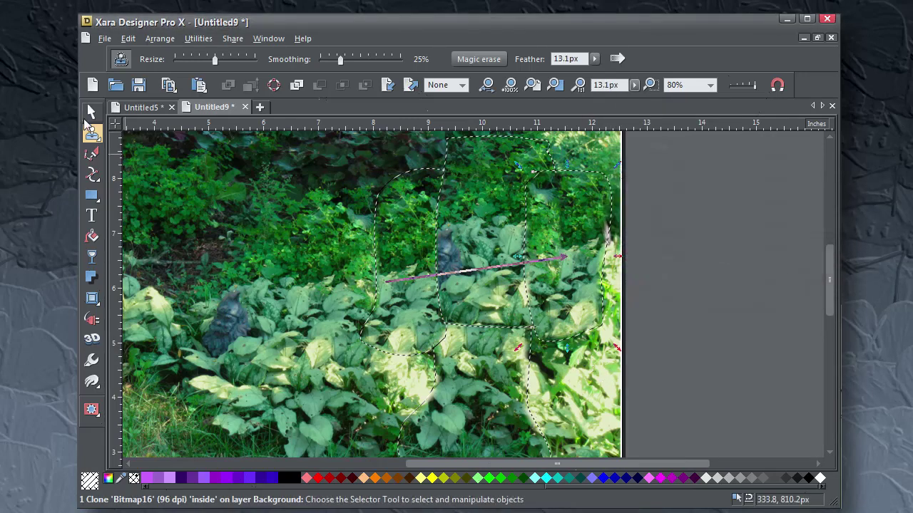
pyautogui.click(91, 111)
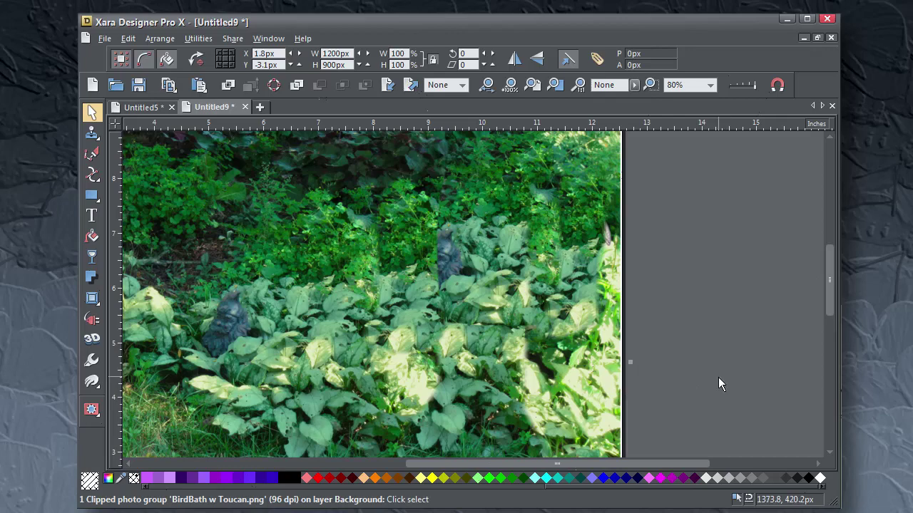
# Cover the repeated leaf pattern right of the garden statue with a feathered clone patch of the leaves just below it.
pyautogui.scroll(-3, 718, 384)
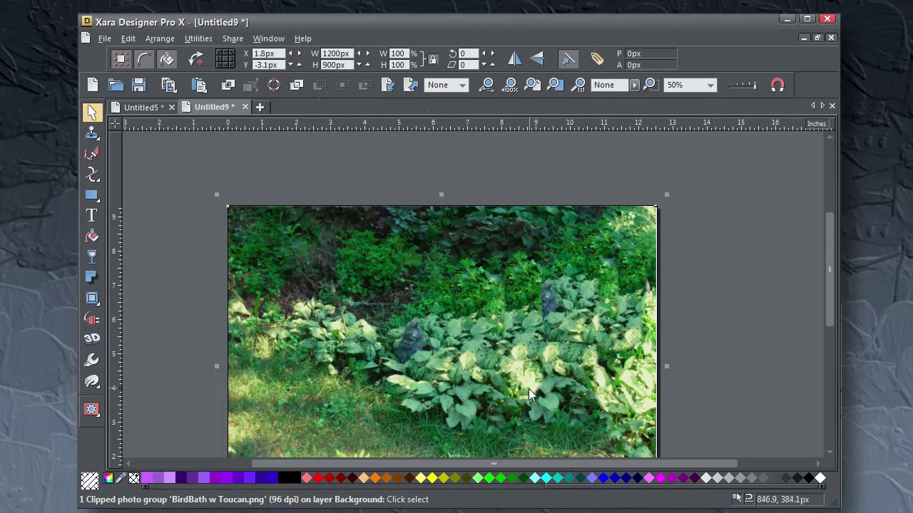
pyautogui.moveTo(529, 389); pyautogui.dragTo(515, 321)
pyautogui.scroll(2, 531, 321)
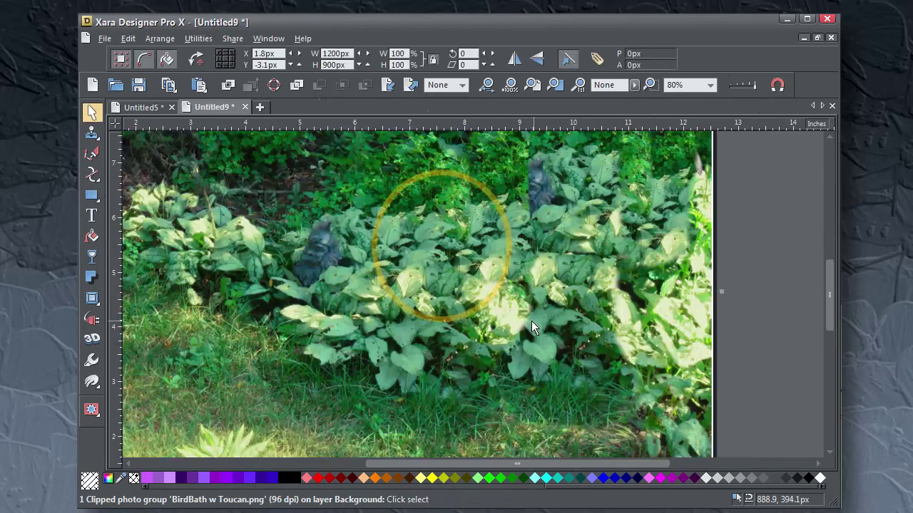
pyautogui.click(93, 134)
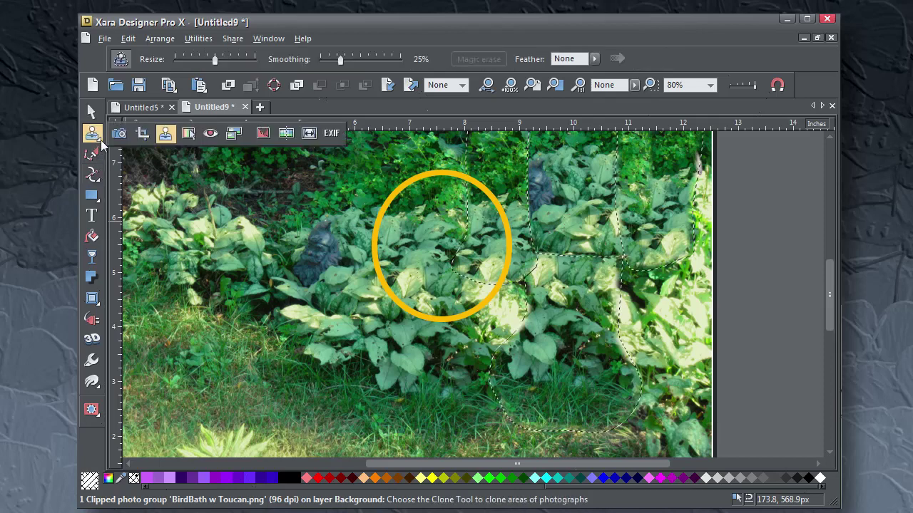
pyautogui.moveTo(410, 198); pyautogui.dragTo(400, 278)
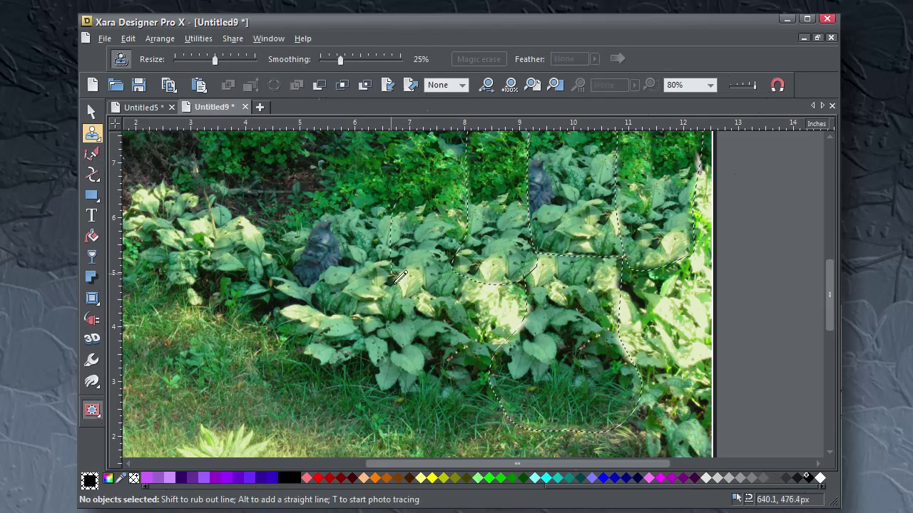
pyautogui.moveTo(418, 181); pyautogui.dragTo(420, 181)
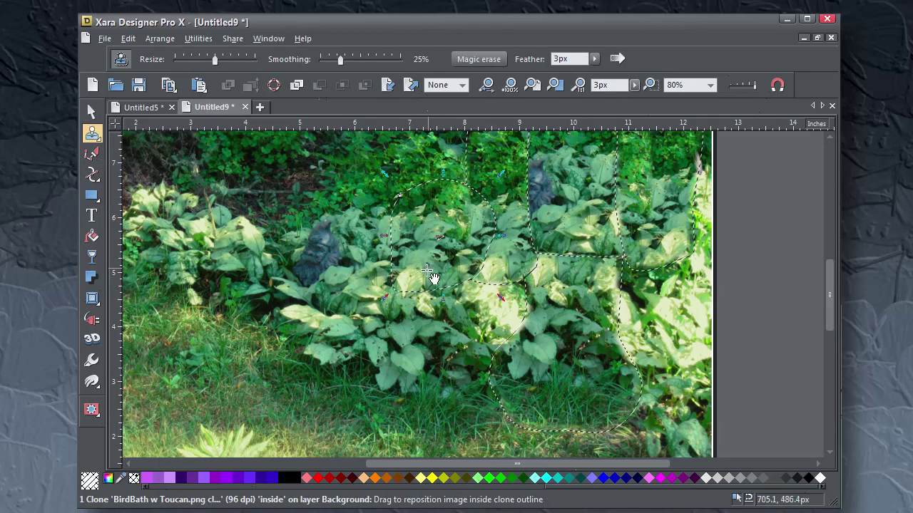
pyautogui.moveTo(433, 278)
pyautogui.mouseDown()
pyautogui.moveTo(433, 244)
pyautogui.moveTo(457, 203)
pyautogui.mouseUp()
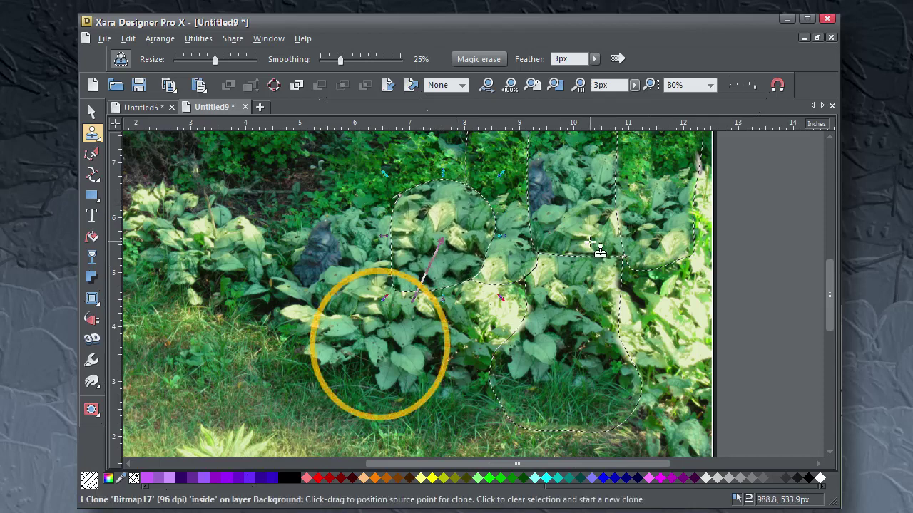
pyautogui.click(635, 85)
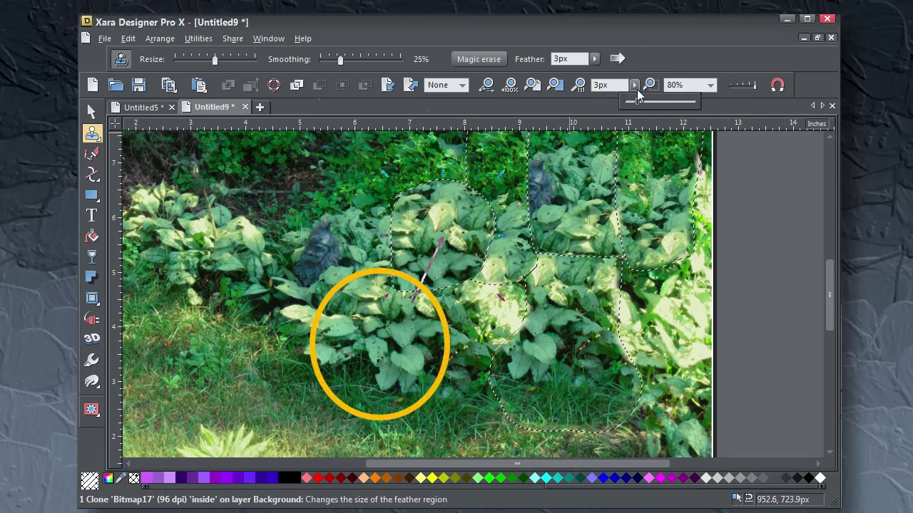
pyautogui.moveTo(636, 101); pyautogui.dragTo(640, 102)
pyautogui.click(98, 119)
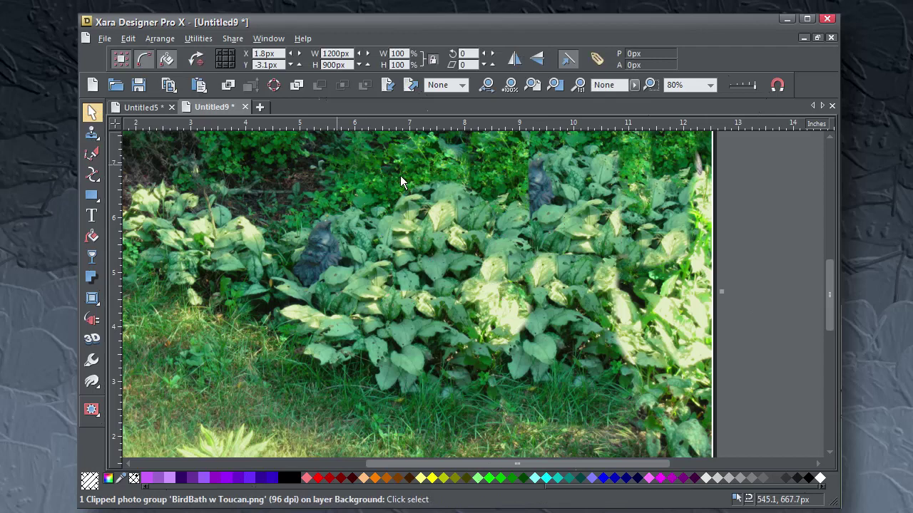
# Open the Page & Layer Gallery and expand the Background layer down to the individual clones in the photo group.
pyautogui.click(742, 218)
pyautogui.scroll(-1, 613, 268)
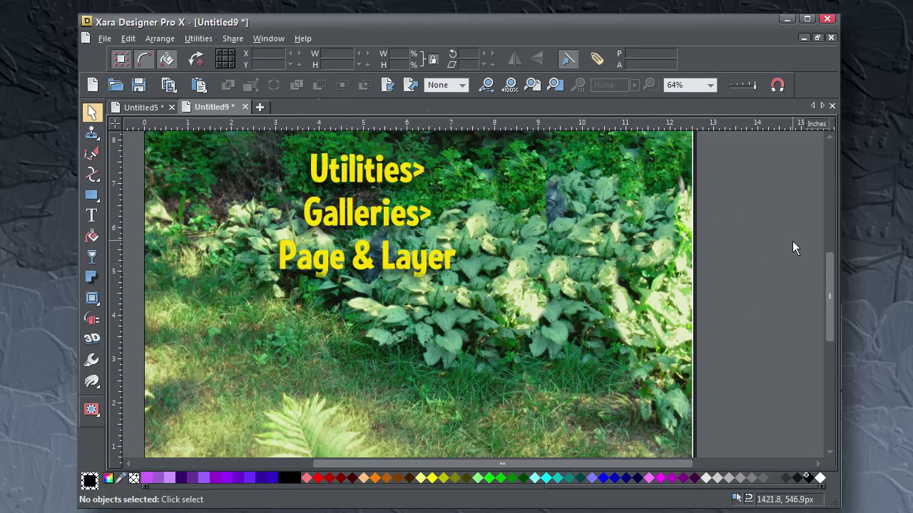
pyautogui.click(198, 40)
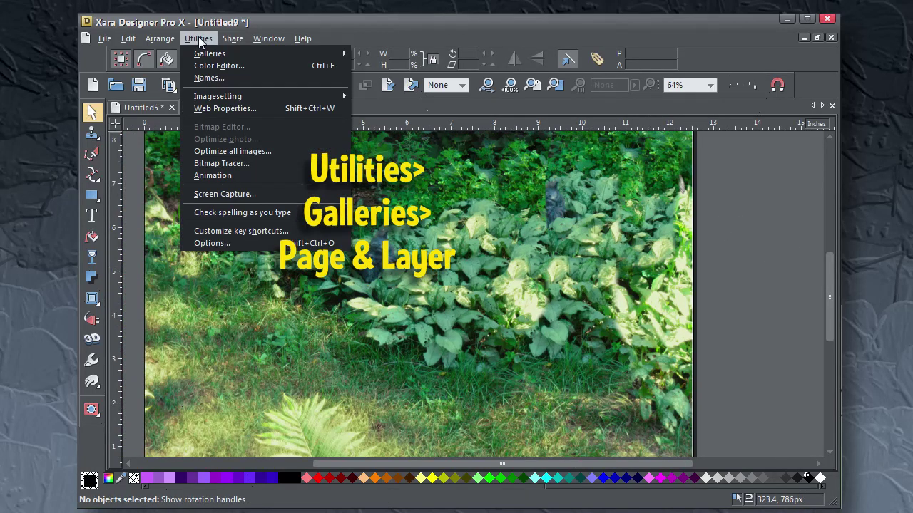
pyautogui.moveTo(199, 53)
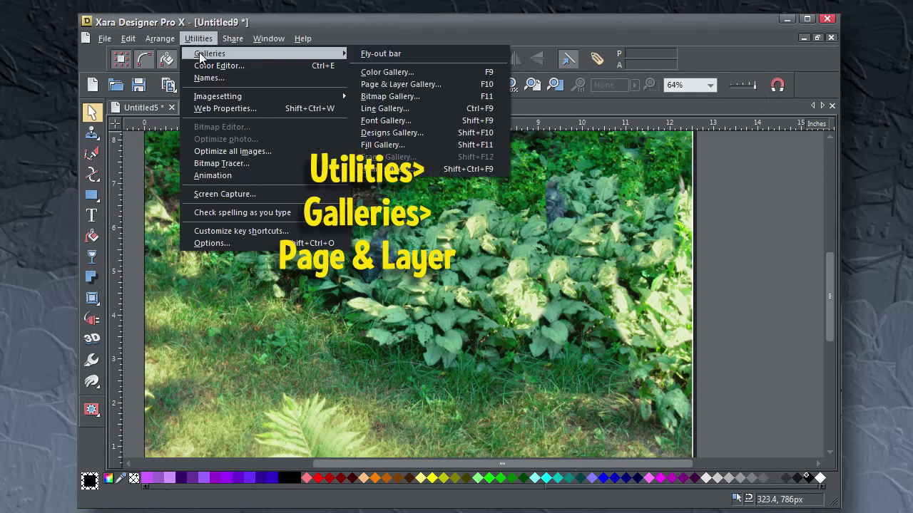
pyautogui.click(390, 86)
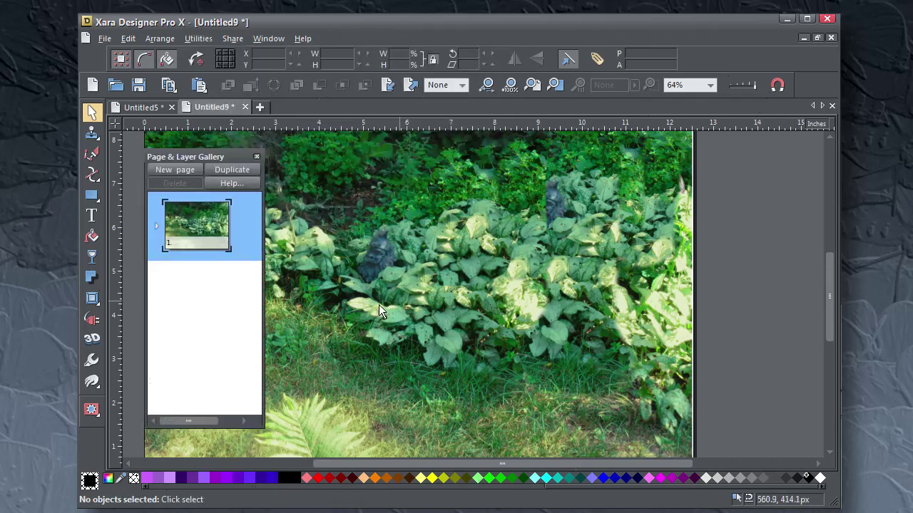
pyautogui.click(157, 229)
pyautogui.click(117, 223)
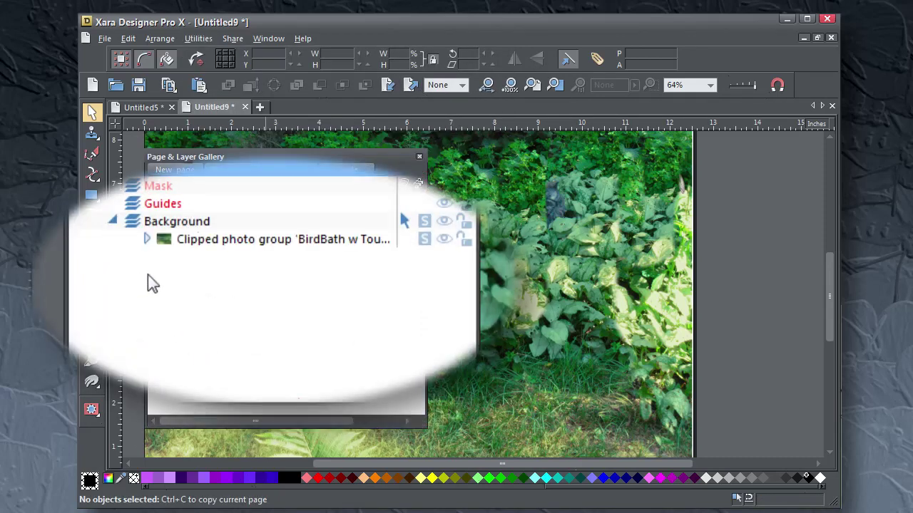
pyautogui.click(146, 240)
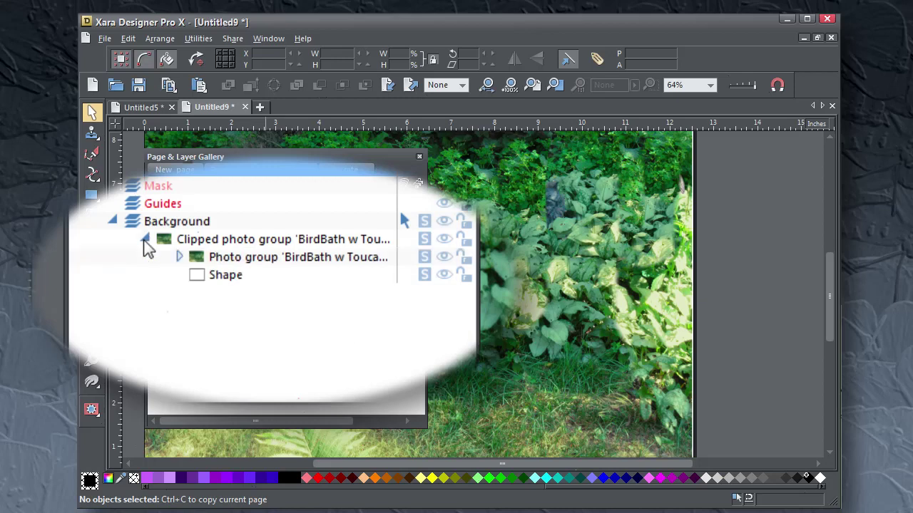
pyautogui.click(179, 257)
# Select the Bitmap11 and Bitmap14 clones in turn, examine the clone outlines in wireframe, restore full display quality and close the gallery.
pyautogui.click(280, 334)
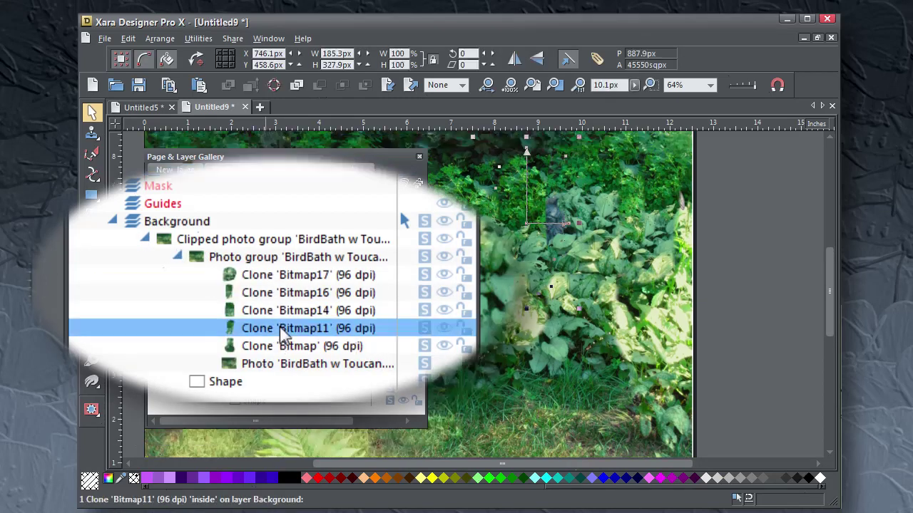
pyautogui.click(284, 311)
pyautogui.click(282, 330)
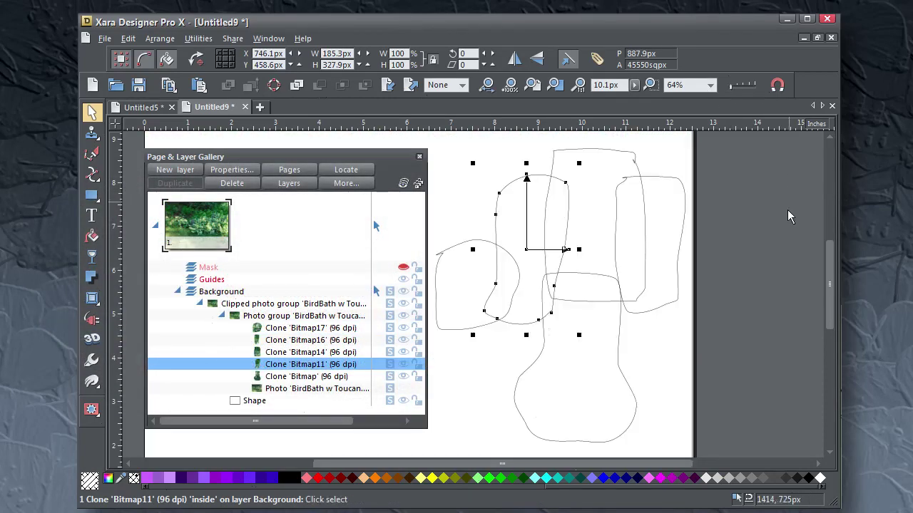
pyautogui.click(763, 88)
pyautogui.click(419, 156)
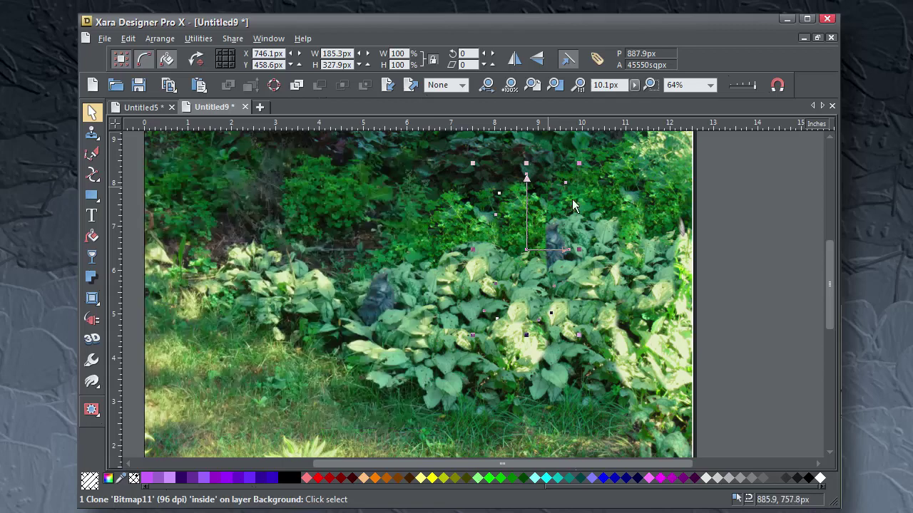
pyautogui.click(716, 255)
pyautogui.scroll(-1, 588, 306)
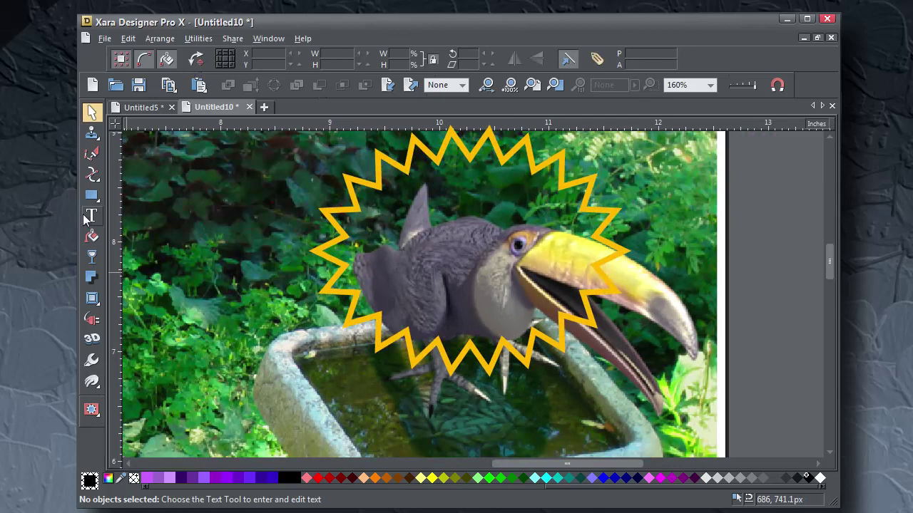
# Outline the toucan's upper body above the bird bath's rear rim in the unedited photo and fill it with foliage cloned from the left.
pyautogui.click(92, 133)
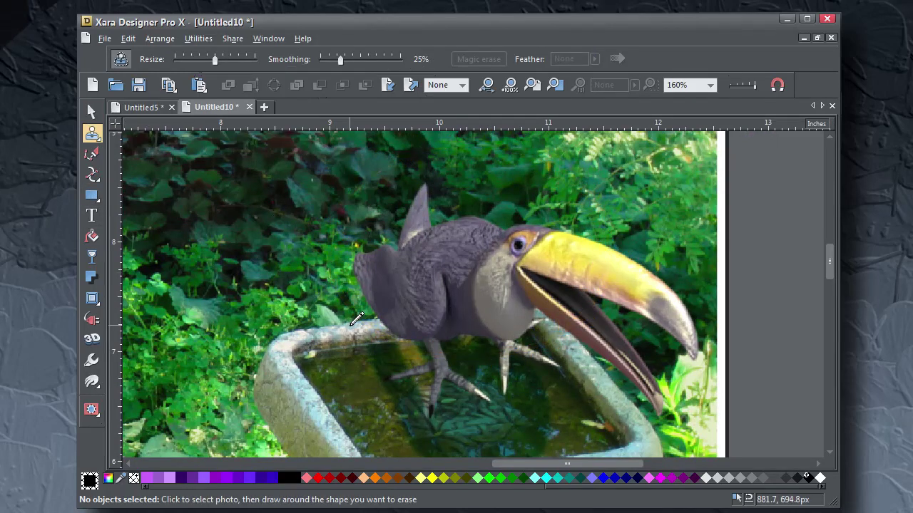
pyautogui.moveTo(356, 316); pyautogui.dragTo(372, 314)
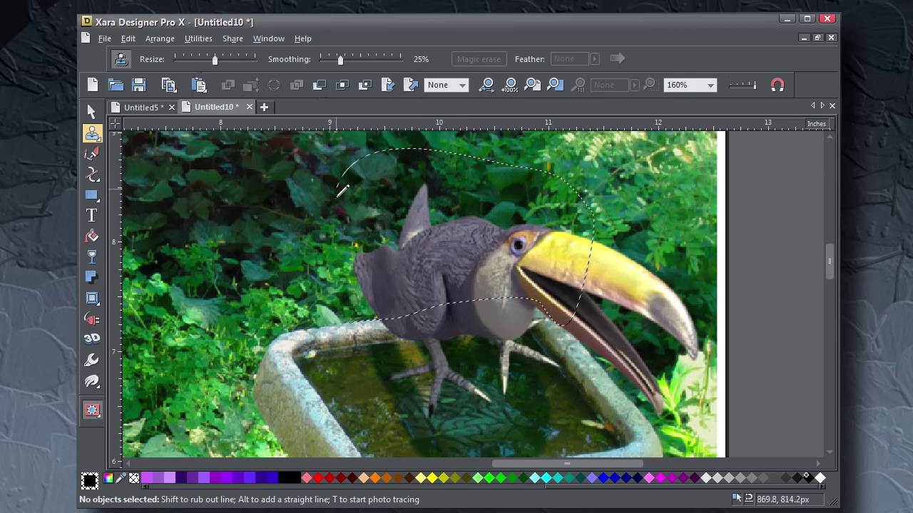
pyautogui.moveTo(357, 299); pyautogui.dragTo(354, 318)
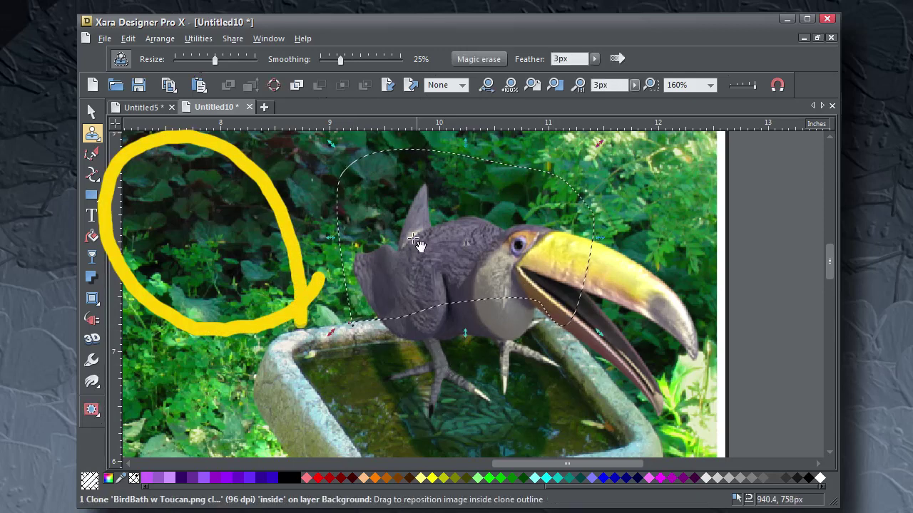
pyautogui.moveTo(422, 235)
pyautogui.mouseDown()
pyautogui.moveTo(441, 248)
pyautogui.moveTo(601, 259)
pyautogui.moveTo(457, 258)
pyautogui.moveTo(550, 244)
pyautogui.moveTo(569, 239)
pyautogui.moveTo(565, 232)
pyautogui.mouseUp()
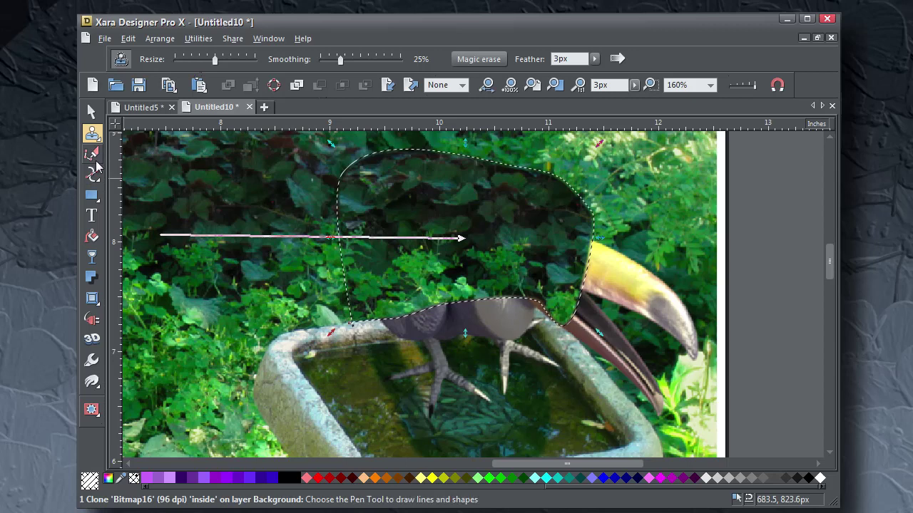
# Adjust the lower edge points of the toucan body clone to refine its boundary along the bird bath's rear rim.
pyautogui.click(92, 173)
pyautogui.click(391, 322)
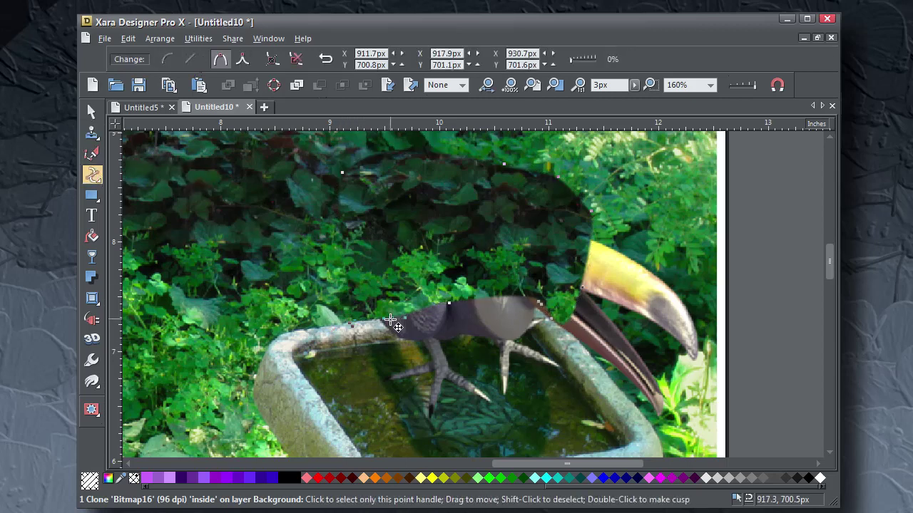
pyautogui.moveTo(390, 318); pyautogui.dragTo(389, 313)
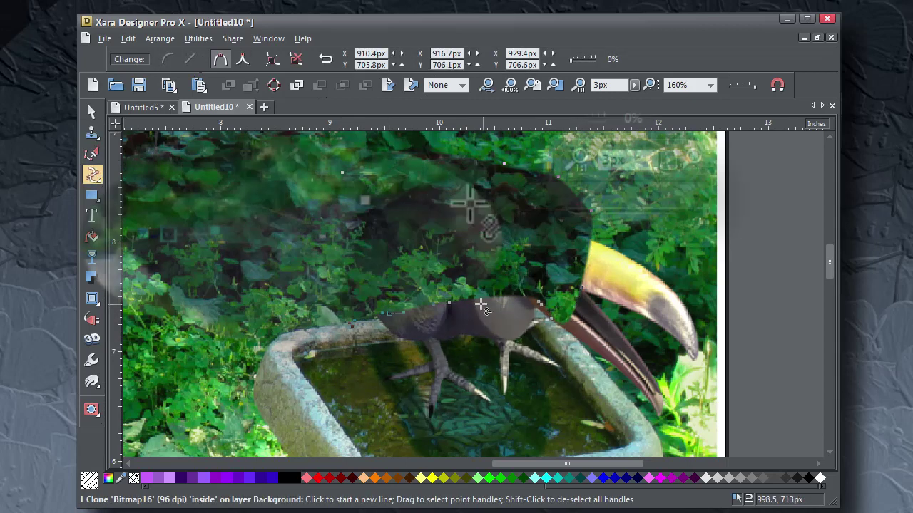
pyautogui.moveTo(447, 304); pyautogui.dragTo(450, 304)
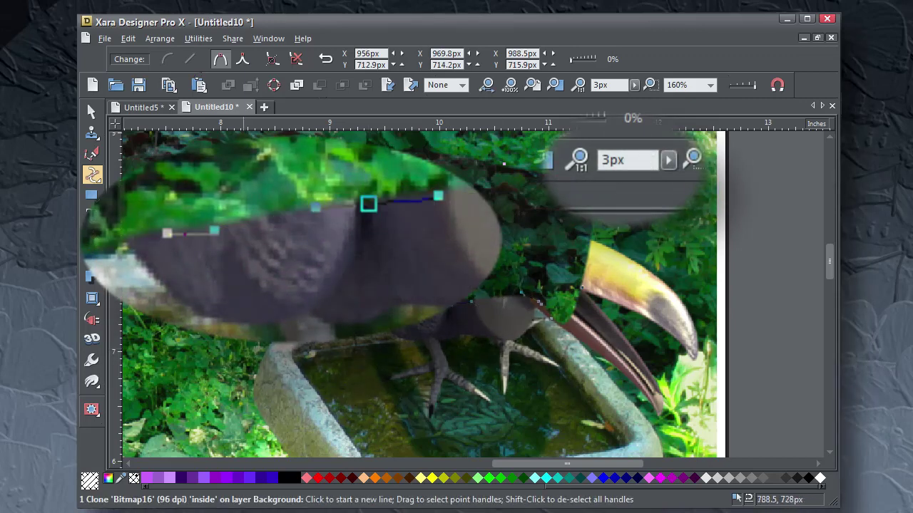
pyautogui.click(92, 132)
pyautogui.click(92, 112)
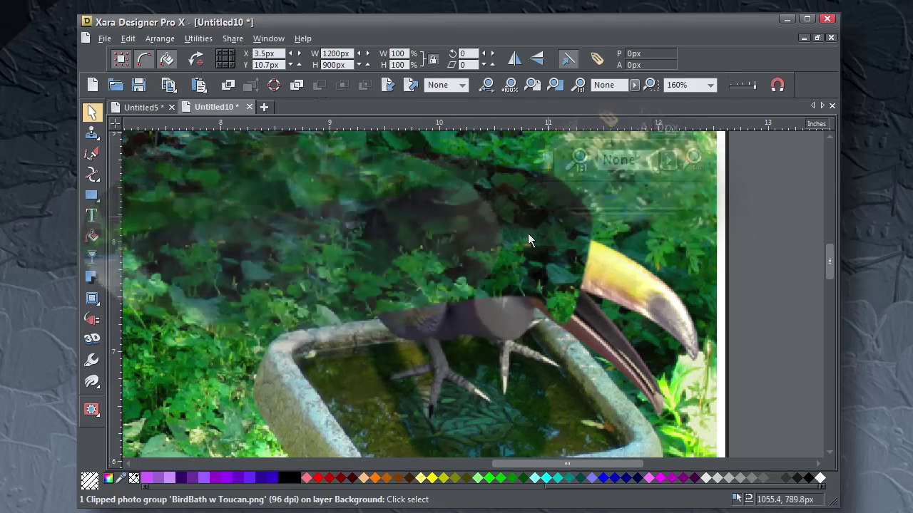
# Add a clone shape over the upper edge of the body patch, fill it with leaves from the left, and feather it 15.4px.
pyautogui.click(92, 133)
pyautogui.moveTo(433, 176)
pyautogui.mouseDown()
pyautogui.moveTo(462, 191)
pyautogui.moveTo(580, 210)
pyautogui.mouseUp()
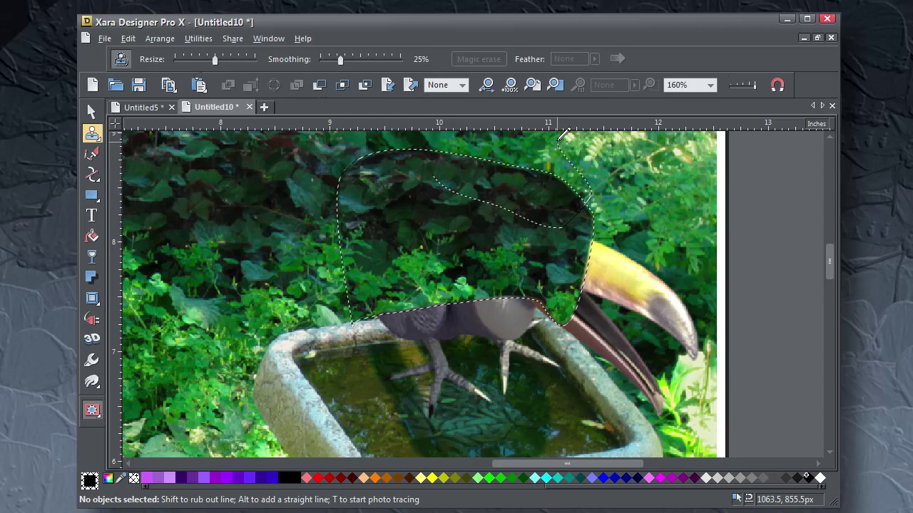
pyautogui.moveTo(442, 186); pyautogui.dragTo(443, 186)
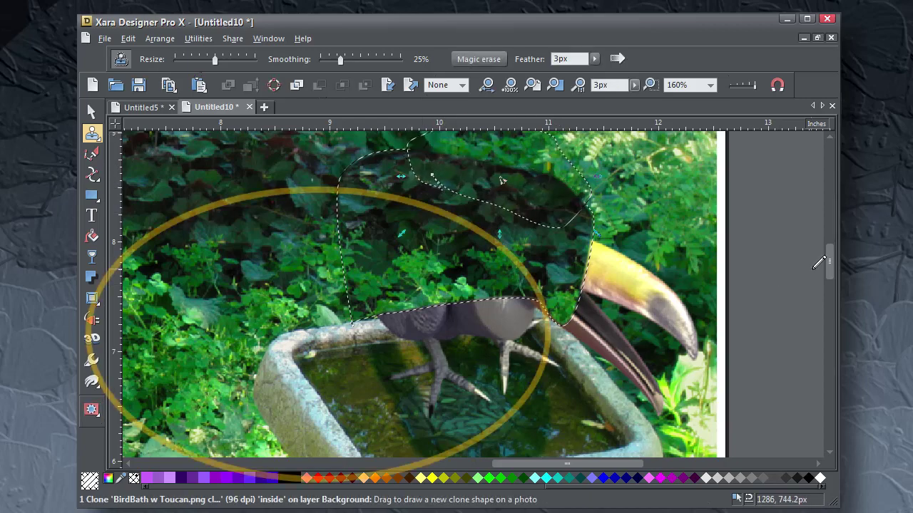
pyautogui.moveTo(826, 270); pyautogui.dragTo(822, 259)
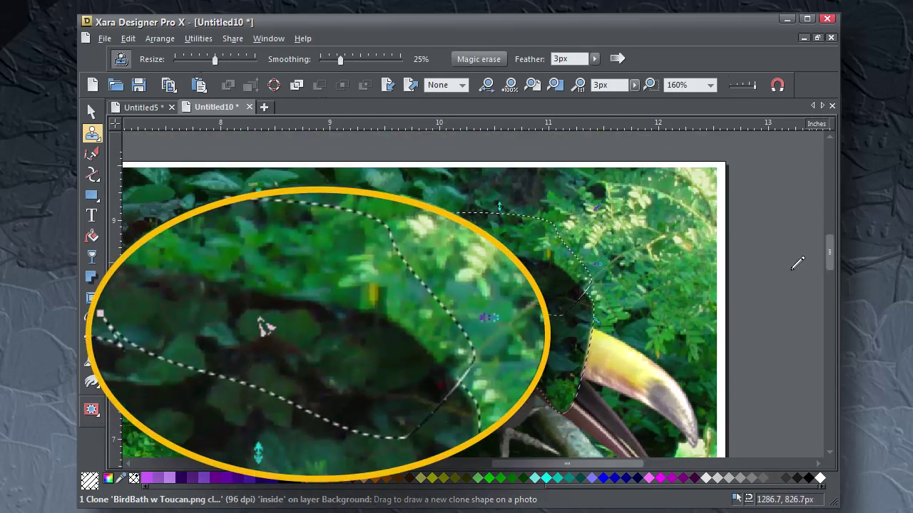
pyautogui.moveTo(599, 265)
pyautogui.mouseDown()
pyautogui.moveTo(685, 263)
pyautogui.moveTo(704, 272)
pyautogui.mouseUp()
pyautogui.moveTo(633, 85); pyautogui.dragTo(656, 118)
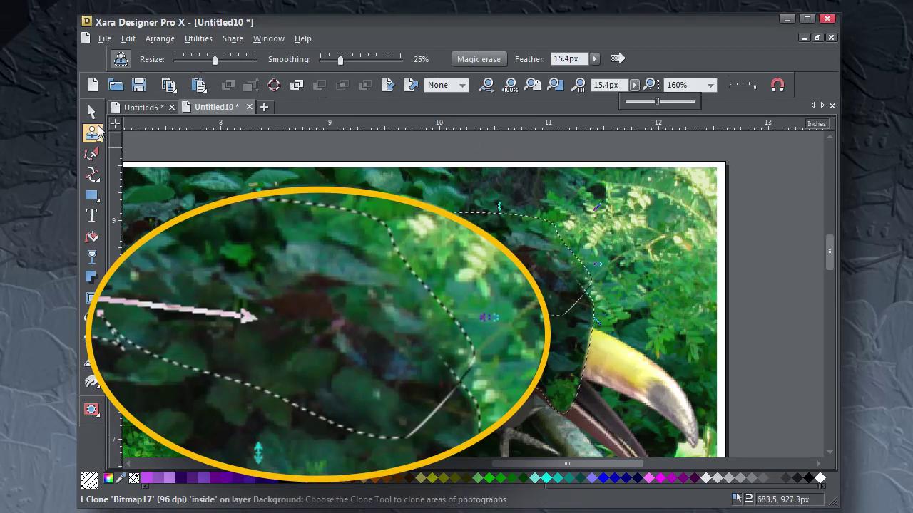
pyautogui.click(92, 112)
pyautogui.click(298, 166)
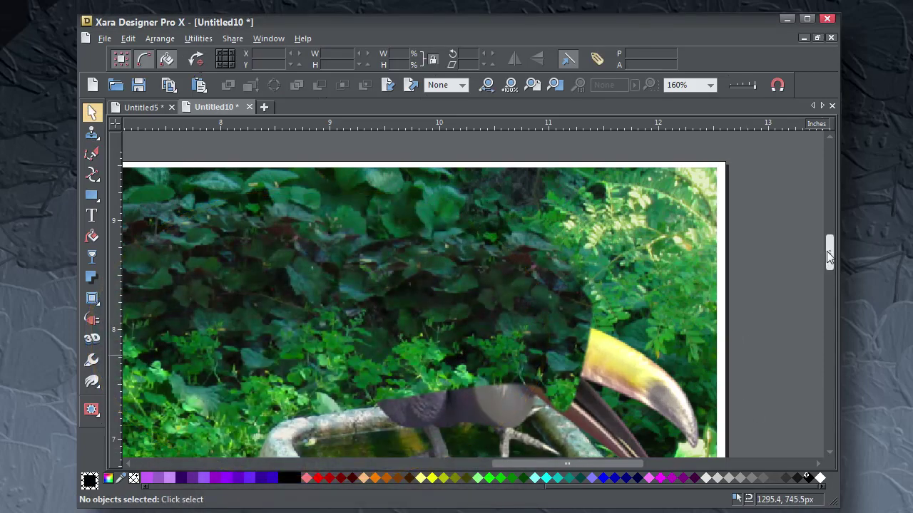
# Outline the toucan's upper beak, fill it with the light foliage cloned from just above, and increase the clone's feather.
pyautogui.moveTo(827, 251)
pyautogui.mouseDown()
pyautogui.moveTo(827, 268)
pyautogui.moveTo(827, 260)
pyautogui.mouseUp()
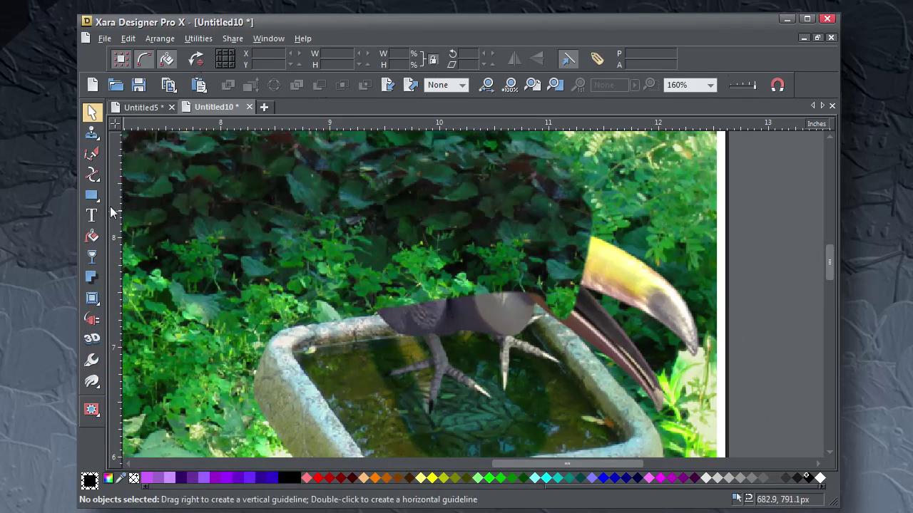
pyautogui.click(92, 132)
pyautogui.moveTo(583, 205)
pyautogui.mouseDown()
pyautogui.moveTo(661, 238)
pyautogui.moveTo(713, 269)
pyautogui.mouseUp()
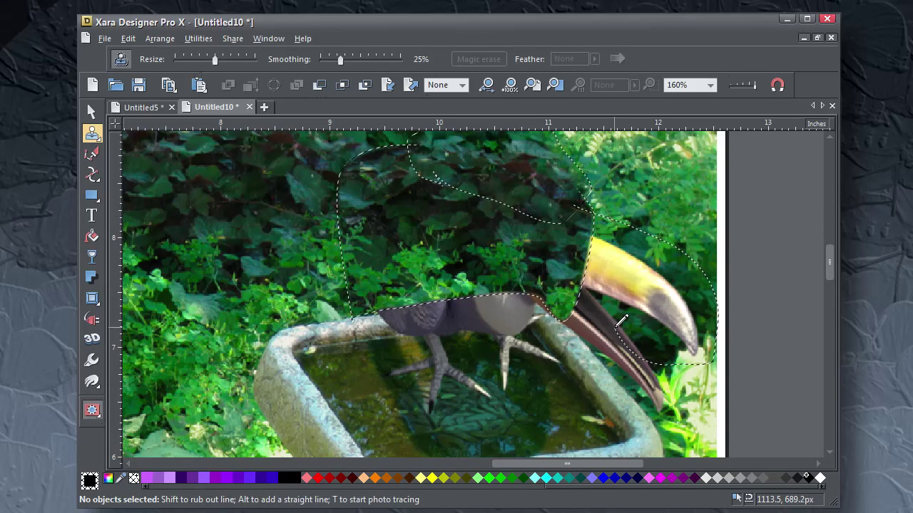
pyautogui.moveTo(567, 228); pyautogui.dragTo(584, 198)
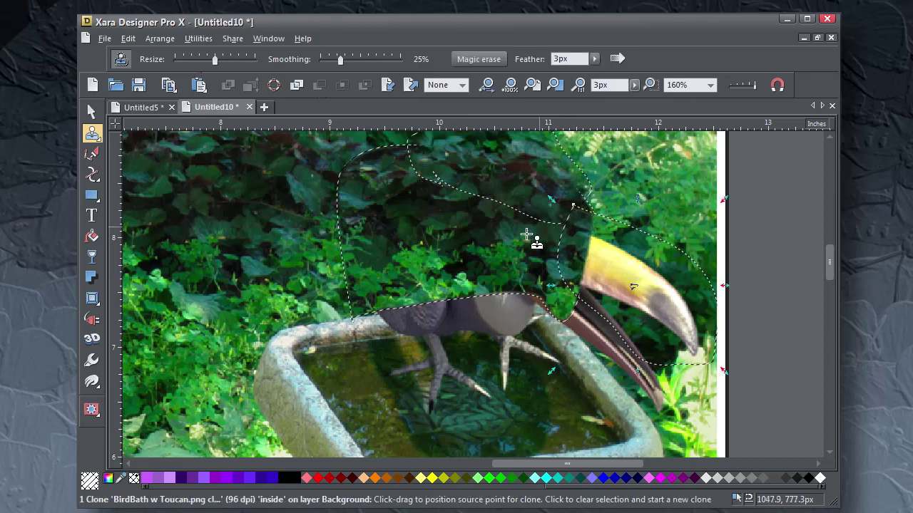
pyautogui.moveTo(642, 279); pyautogui.dragTo(639, 372)
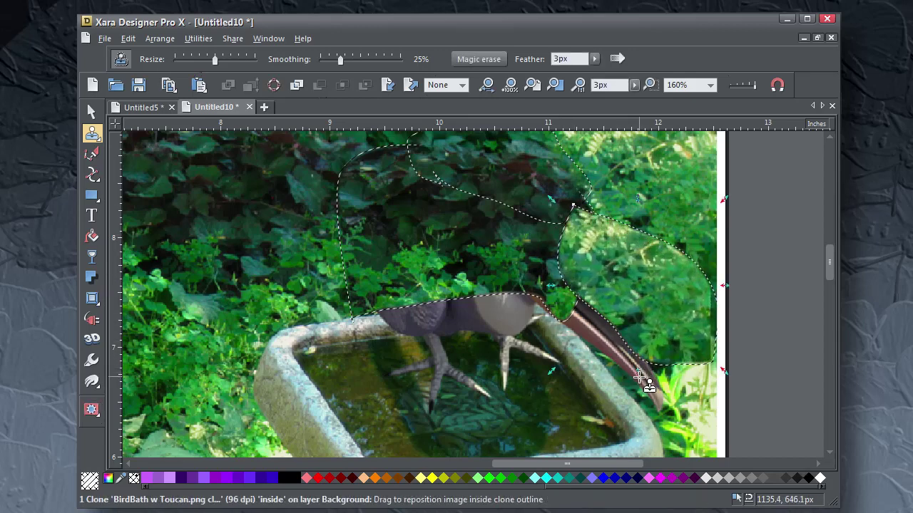
pyautogui.click(634, 85)
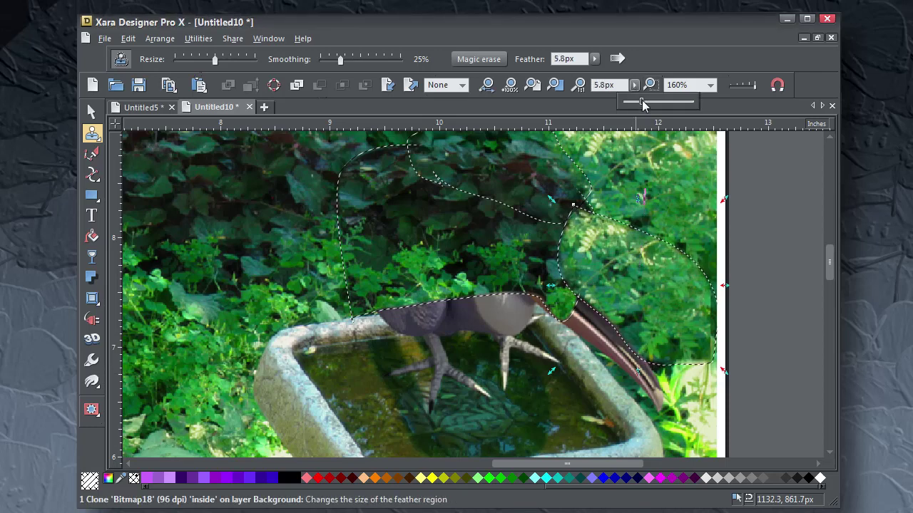
pyautogui.moveTo(634, 102); pyautogui.dragTo(647, 101)
pyautogui.click(93, 112)
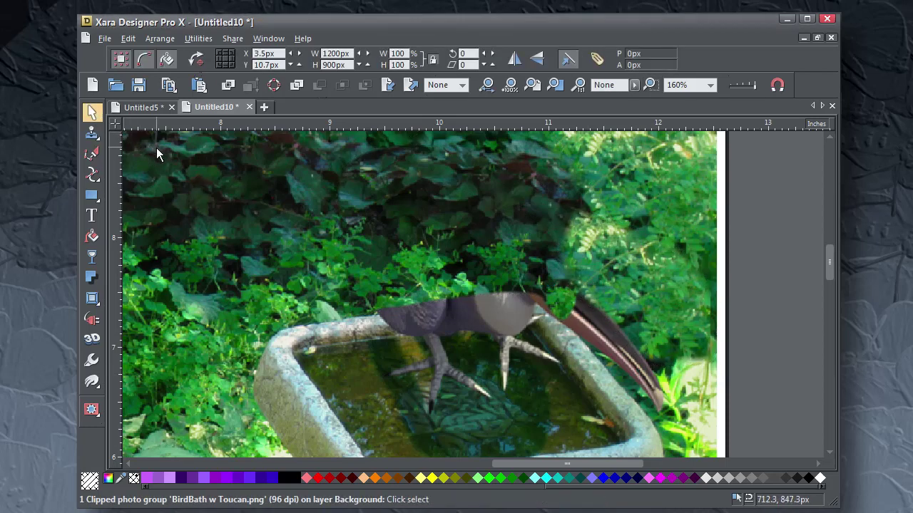
# Outline the toucan's lower beak beside the bird bath's right rim and fill it with green foliage cloned from just above.
pyautogui.click(91, 133)
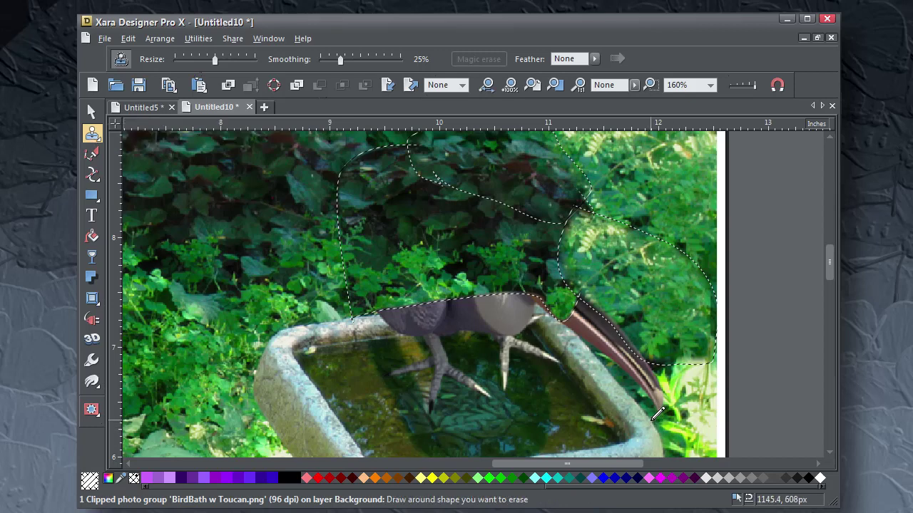
pyautogui.moveTo(652, 420); pyautogui.dragTo(642, 403)
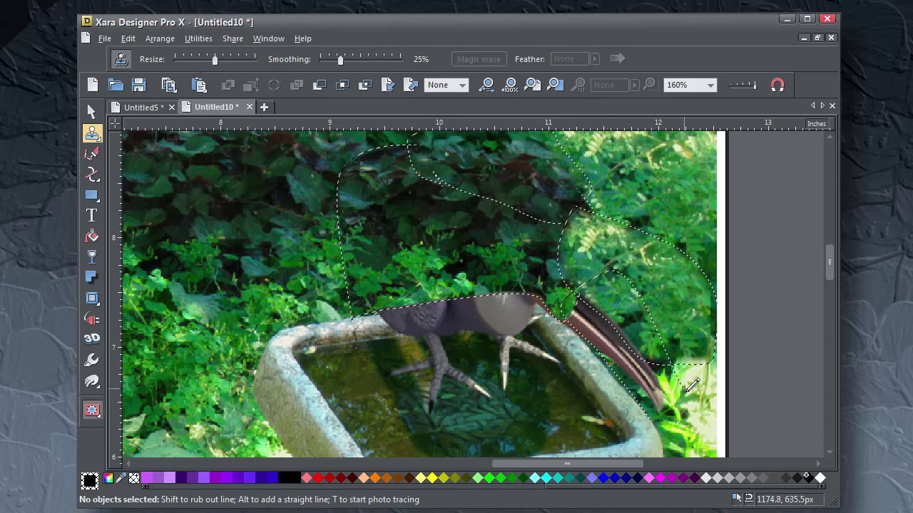
pyautogui.moveTo(692, 385)
pyautogui.mouseDown()
pyautogui.moveTo(687, 408)
pyautogui.moveTo(658, 412)
pyautogui.mouseUp()
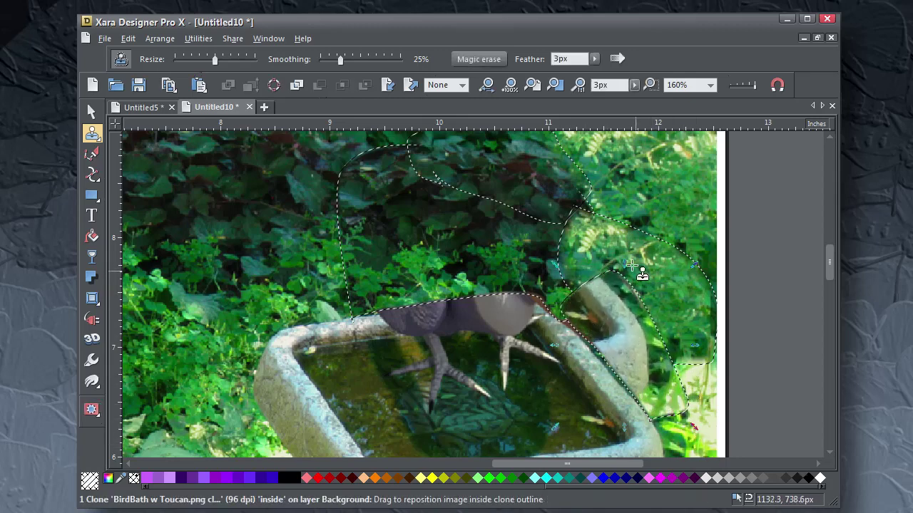
pyautogui.moveTo(606, 273)
pyautogui.mouseDown()
pyautogui.moveTo(629, 253)
pyautogui.moveTo(622, 269)
pyautogui.mouseUp()
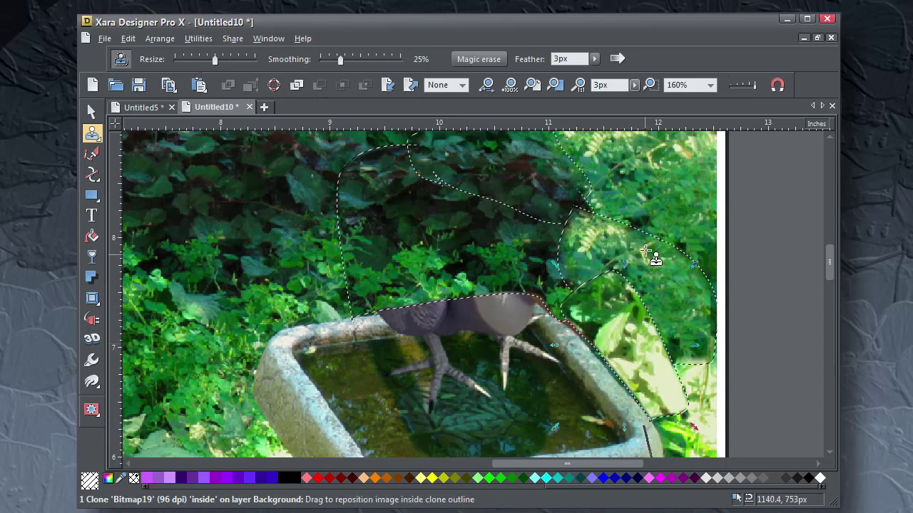
pyautogui.scroll(2, 670, 320)
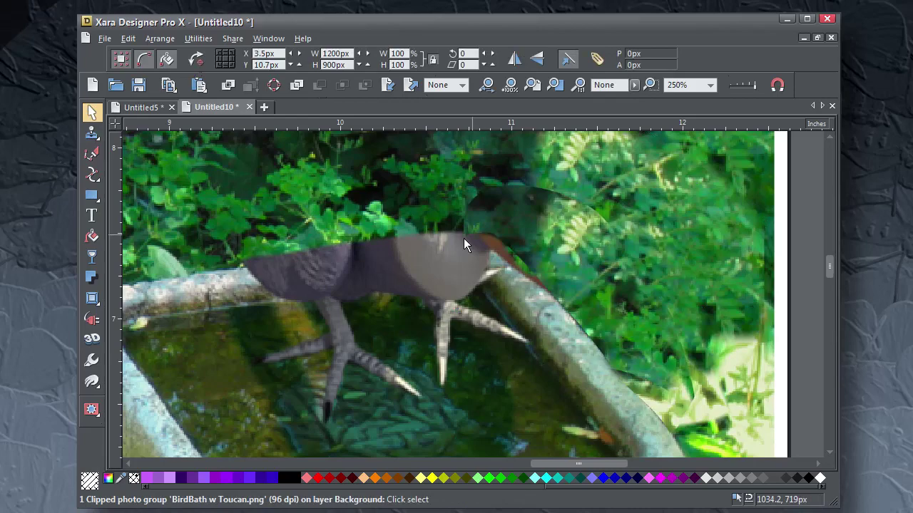
pyautogui.scroll(1, 367, 280)
pyautogui.click(86, 135)
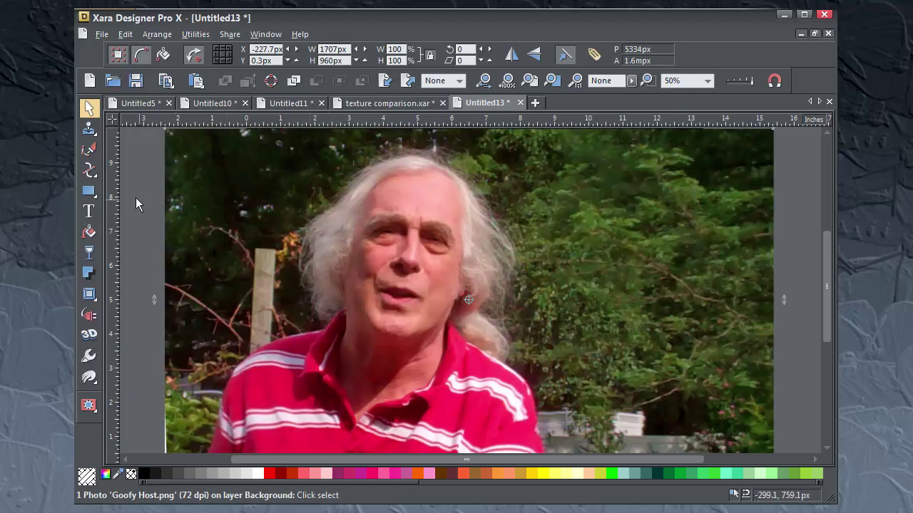
# In the Goofy Host.png photo, draw a clone shape around the man's head, hair and neck, following the shirt collar.
pyautogui.click(88, 129)
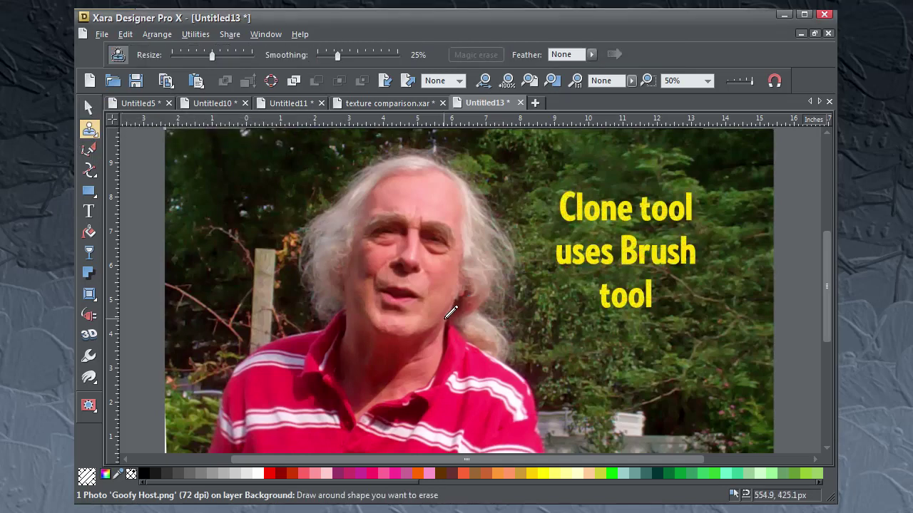
pyautogui.moveTo(446, 319); pyautogui.dragTo(438, 364)
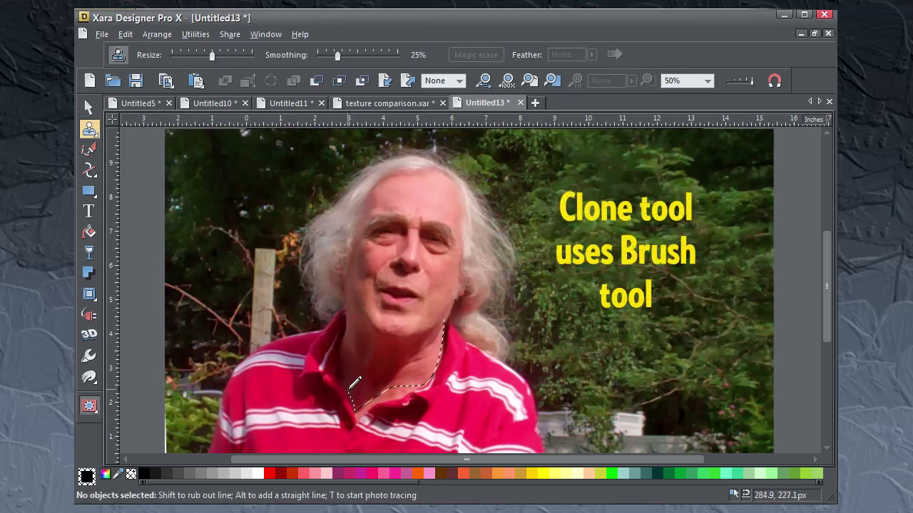
pyautogui.moveTo(340, 312)
pyautogui.mouseDown()
pyautogui.moveTo(302, 301)
pyautogui.moveTo(293, 244)
pyautogui.moveTo(330, 154)
pyautogui.mouseUp()
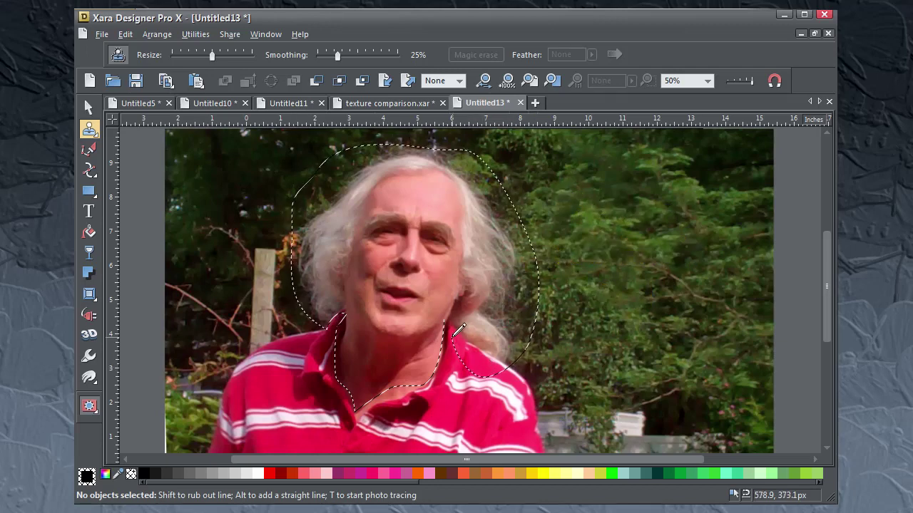
pyautogui.moveTo(458, 330)
pyautogui.mouseDown()
pyautogui.moveTo(447, 308)
pyautogui.moveTo(449, 322)
pyautogui.mouseUp()
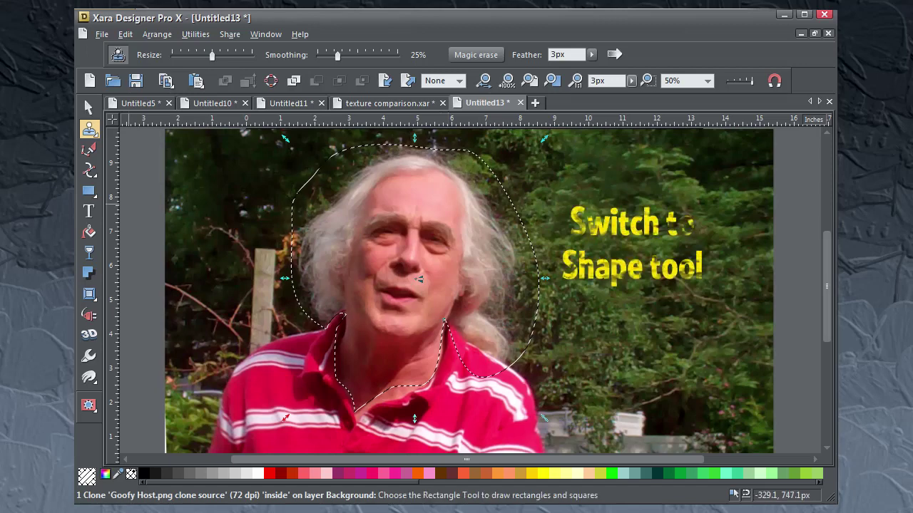
# Show the head clone shape's outline as a yellow line 4px wide for point editing.
pyautogui.click(89, 170)
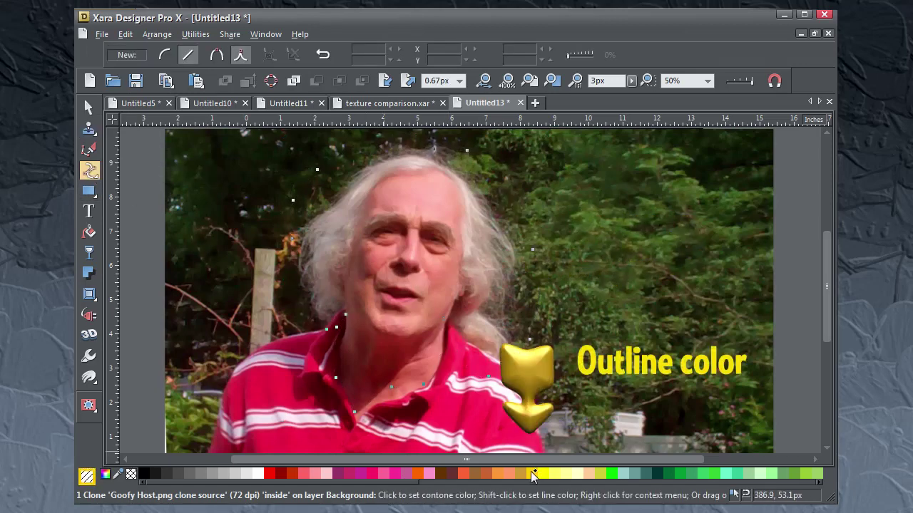
pyautogui.click(461, 81)
pyautogui.click(430, 141)
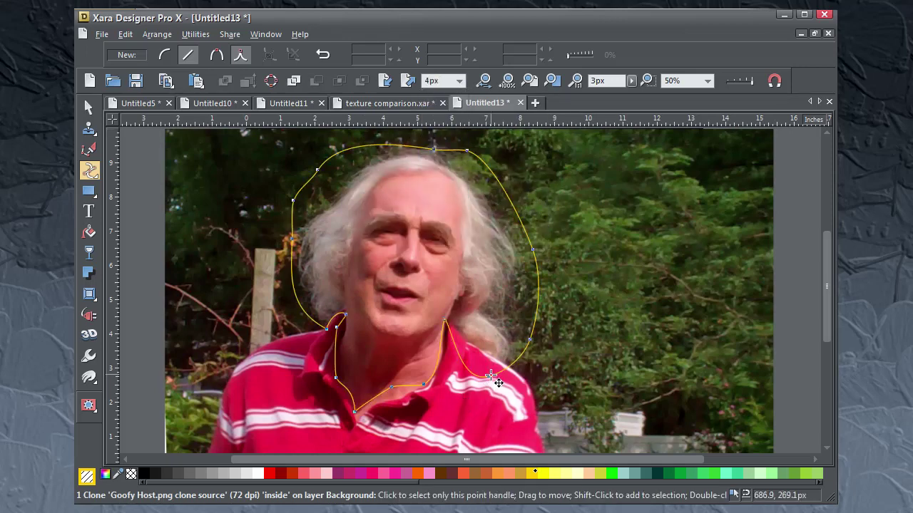
# Reshape the clone outline to follow the shirt's shoulder and collar edges, and set its line width to None.
pyautogui.moveTo(491, 375); pyautogui.dragTo(468, 340)
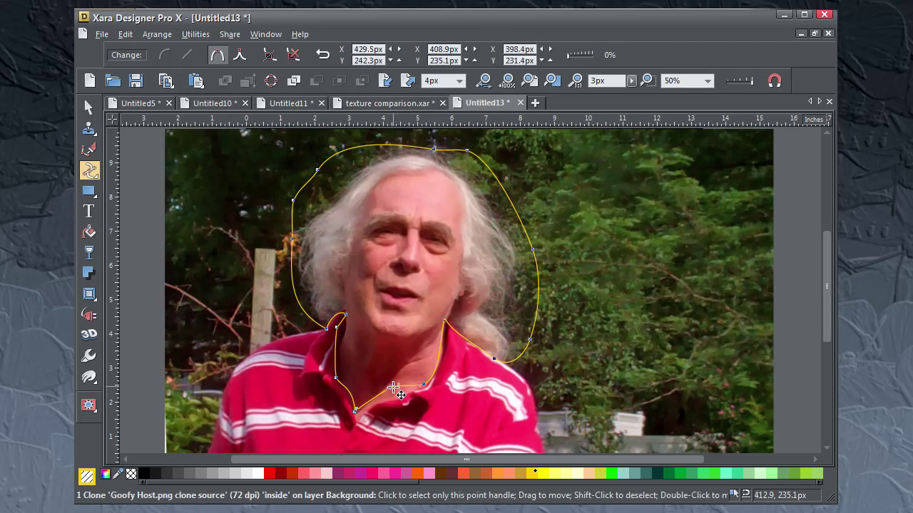
pyautogui.moveTo(393, 388); pyautogui.dragTo(395, 394)
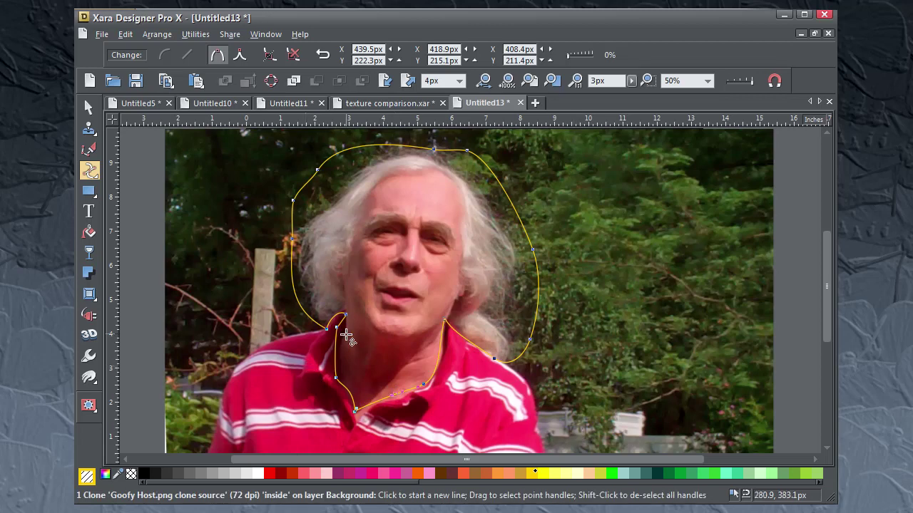
pyautogui.moveTo(340, 334); pyautogui.dragTo(340, 334)
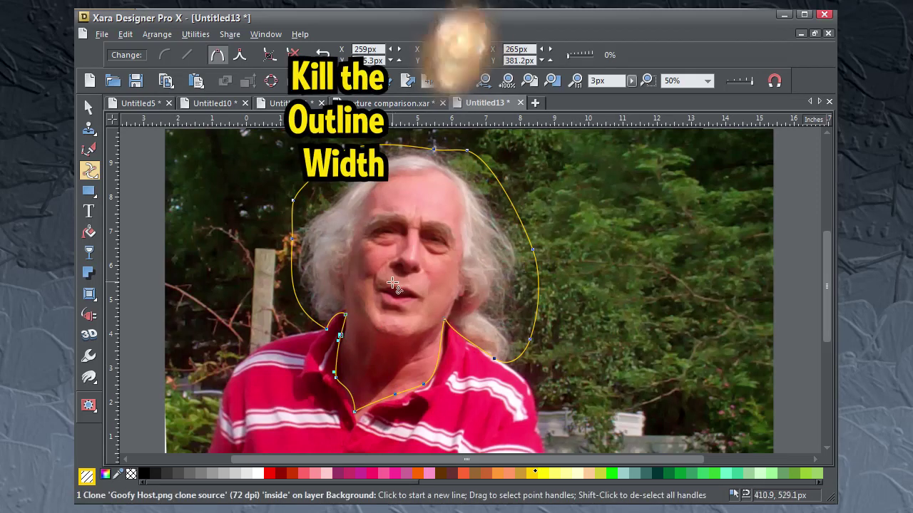
pyautogui.click(459, 80)
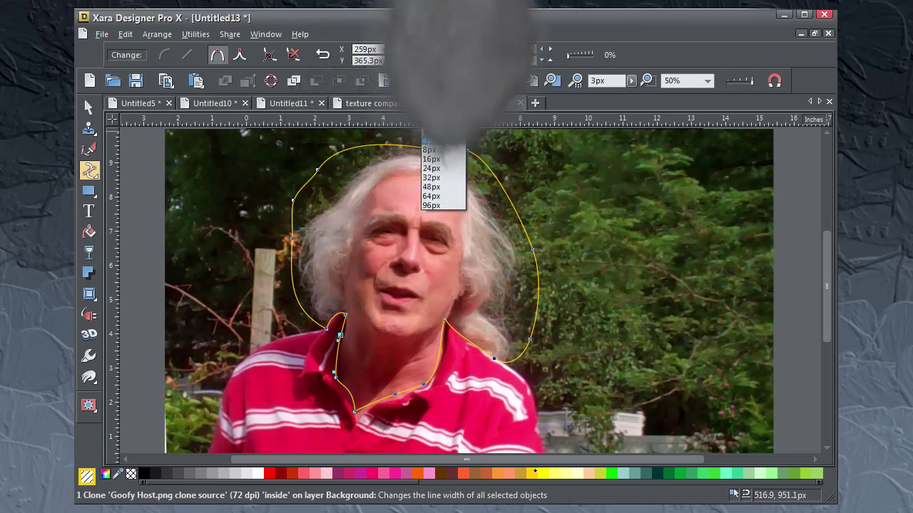
pyautogui.click(434, 140)
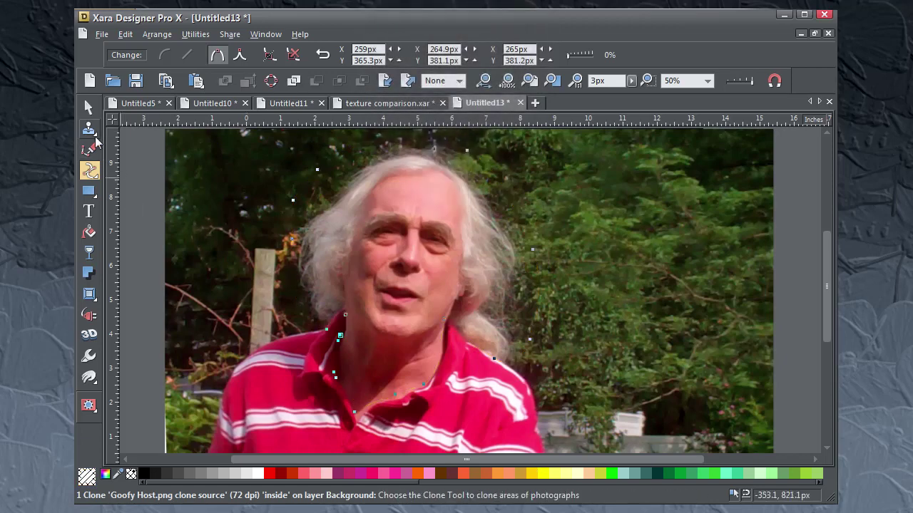
# Fill the head clone shape with trees cloned from the right side of the photo and adjust its feather.
pyautogui.click(89, 129)
pyautogui.moveTo(474, 261)
pyautogui.mouseDown()
pyautogui.moveTo(332, 285)
pyautogui.moveTo(221, 227)
pyautogui.mouseUp()
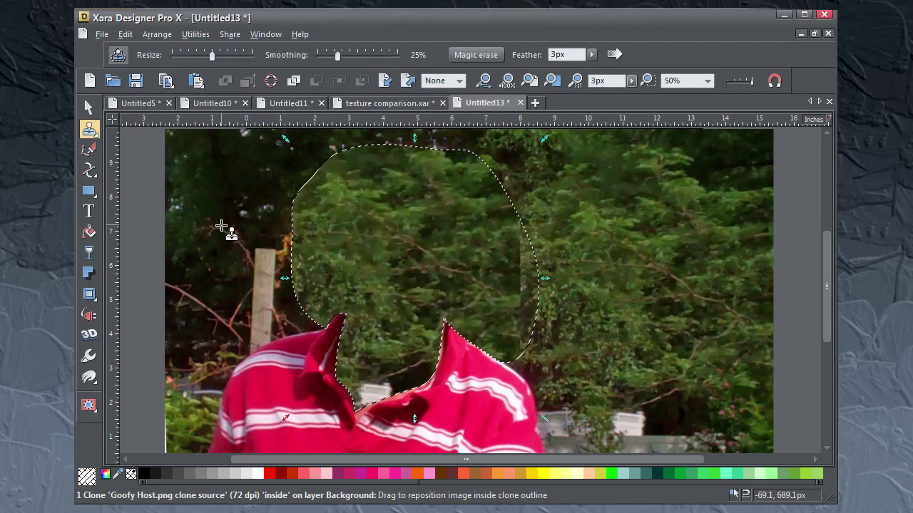
pyautogui.click(631, 81)
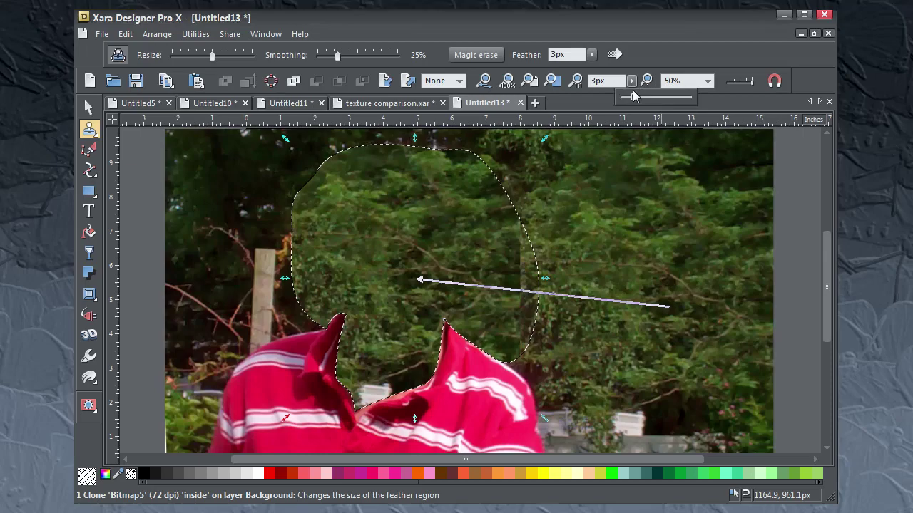
pyautogui.click(89, 107)
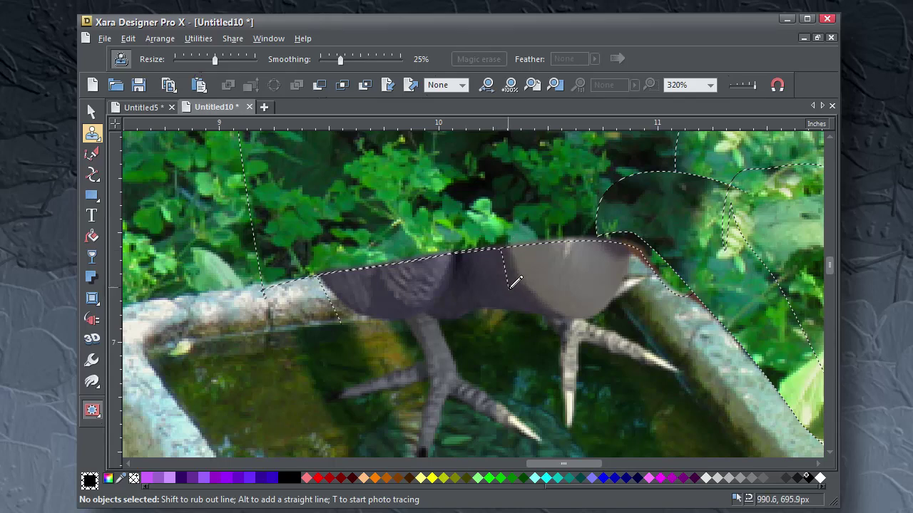
# Cover the toucan's lower body along the bird bath's back rim with two adjoining clone shapes filled with stone rim.
pyautogui.moveTo(377, 322); pyautogui.dragTo(346, 317)
pyautogui.moveTo(535, 275)
pyautogui.mouseDown()
pyautogui.moveTo(568, 279)
pyautogui.moveTo(559, 275)
pyautogui.mouseUp()
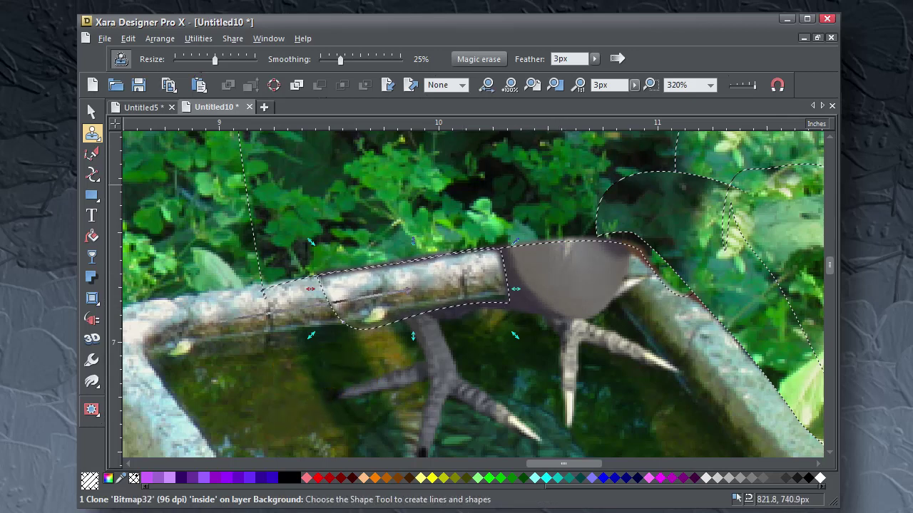
pyautogui.click(92, 111)
pyautogui.click(98, 136)
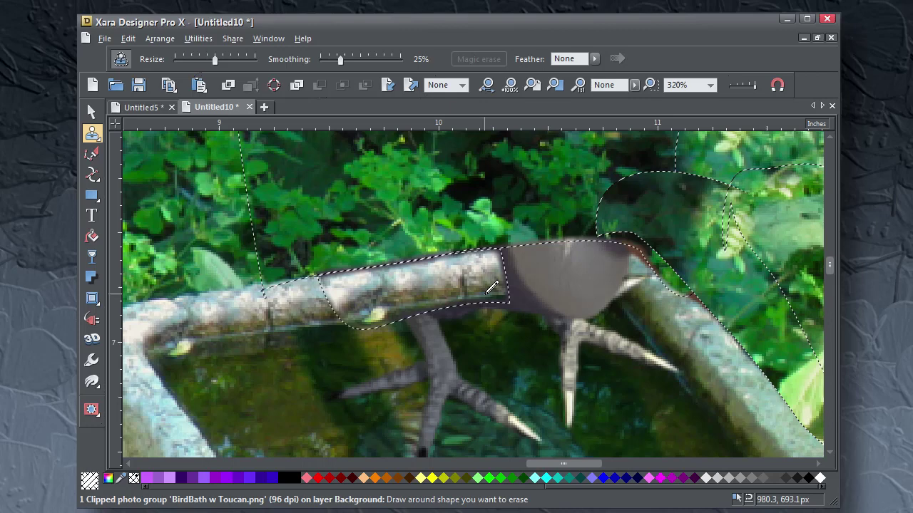
pyautogui.moveTo(488, 293); pyautogui.dragTo(560, 285)
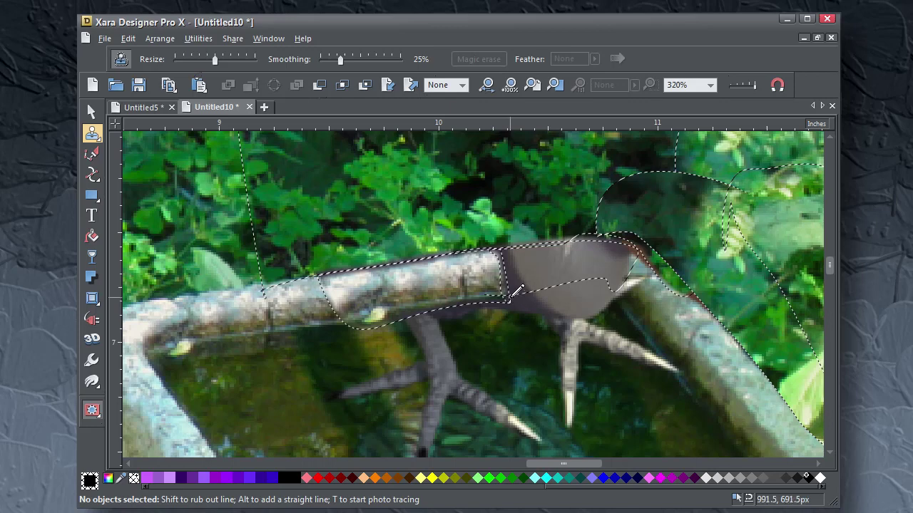
pyautogui.moveTo(517, 289)
pyautogui.mouseDown()
pyautogui.moveTo(509, 299)
pyautogui.moveTo(546, 279)
pyautogui.moveTo(673, 260)
pyautogui.mouseUp()
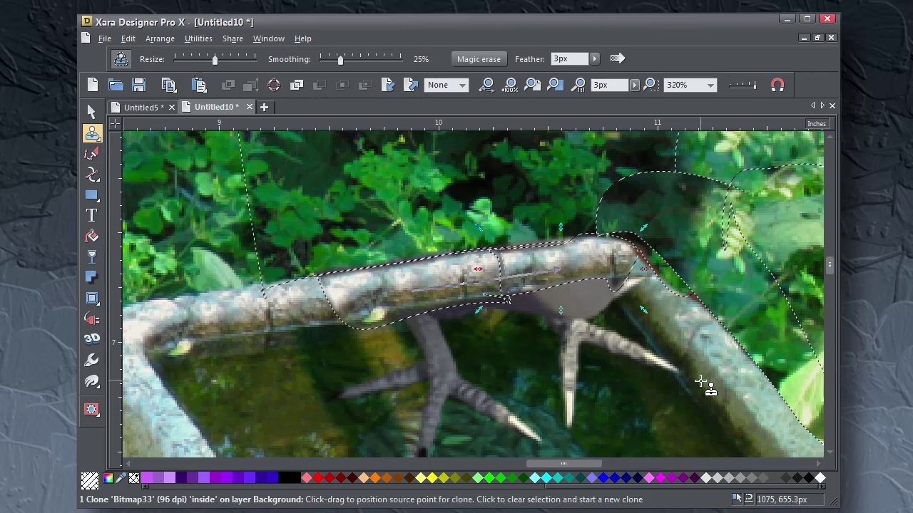
# Draw a clone shape over the bath's far corner and upper side rim, and fill it with the stone farther down that side rim.
pyautogui.click(92, 112)
pyautogui.moveTo(98, 137)
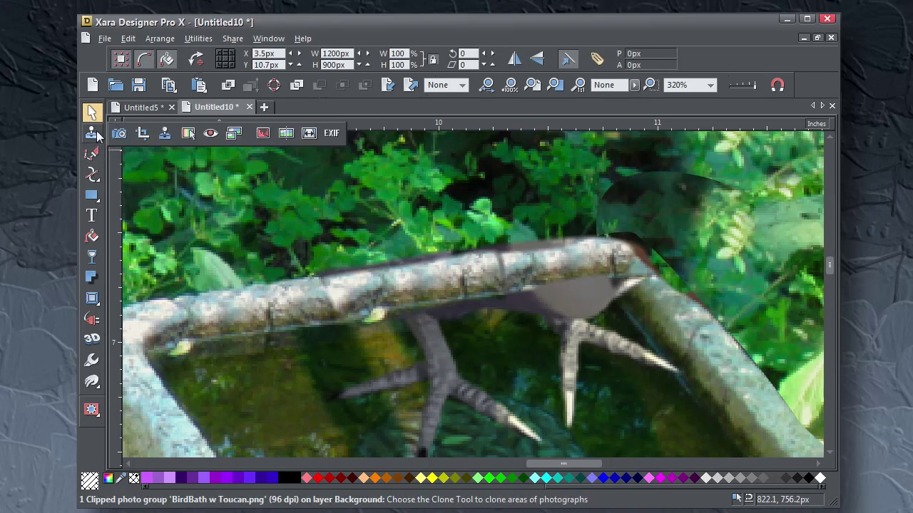
pyautogui.click(97, 137)
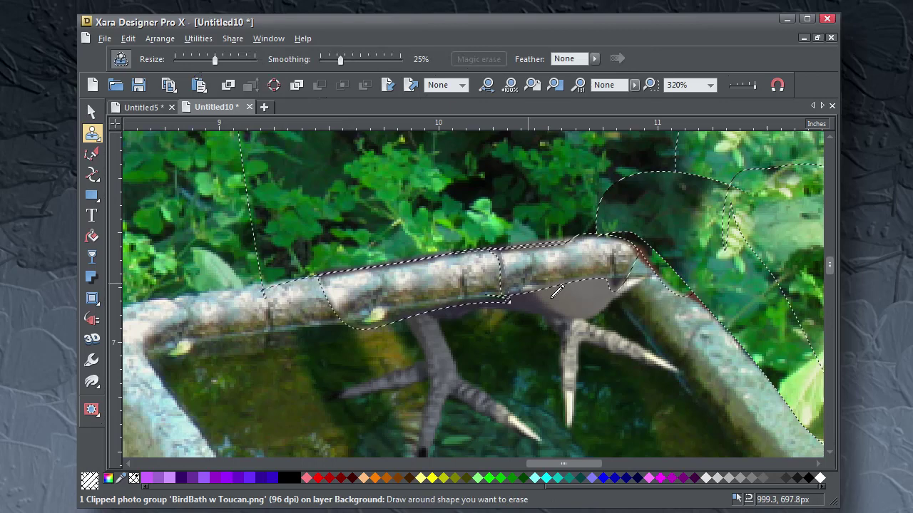
pyautogui.moveTo(687, 353); pyautogui.dragTo(647, 308)
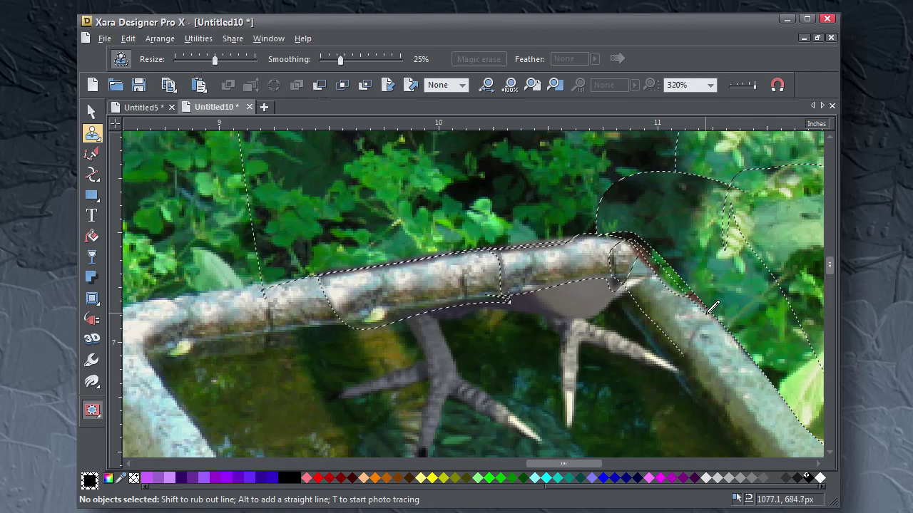
pyautogui.moveTo(700, 347); pyautogui.dragTo(688, 360)
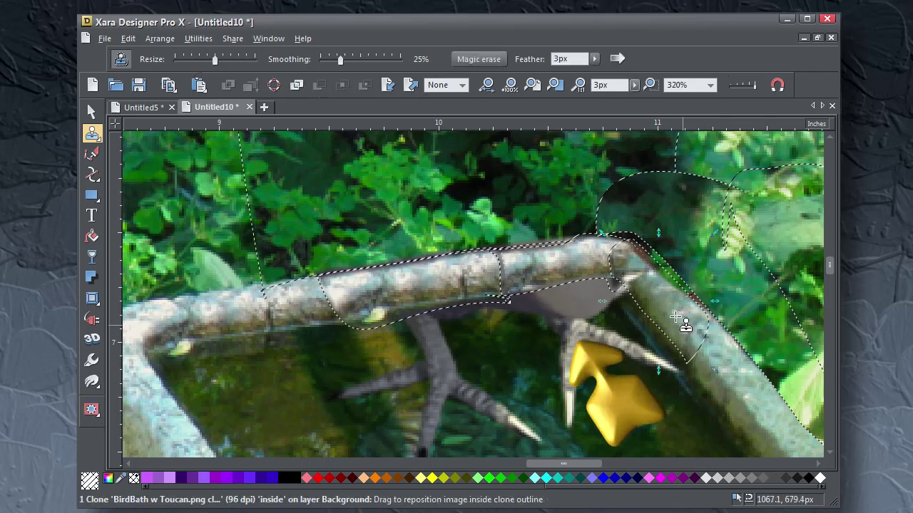
pyautogui.moveTo(654, 285); pyautogui.dragTo(644, 265)
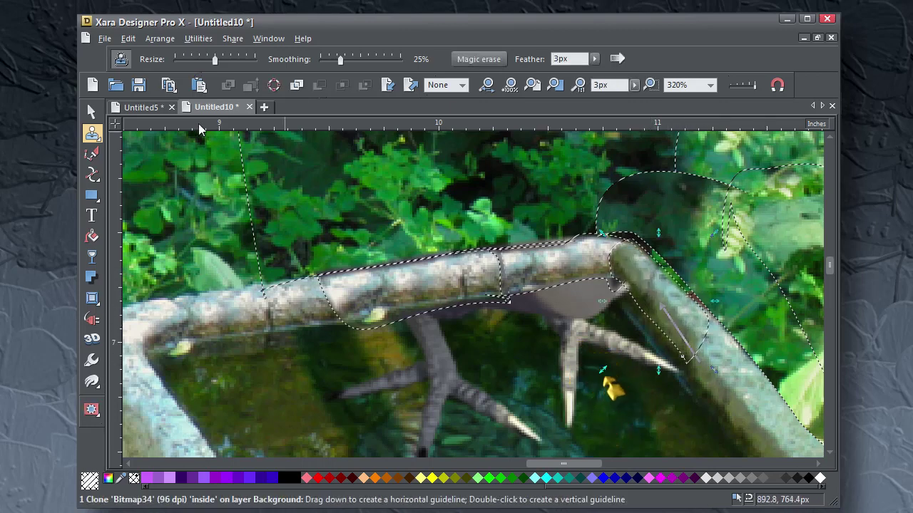
# Clone a small patch of stone rim over the seam between the original back rim and the first cloned section.
pyautogui.click(92, 112)
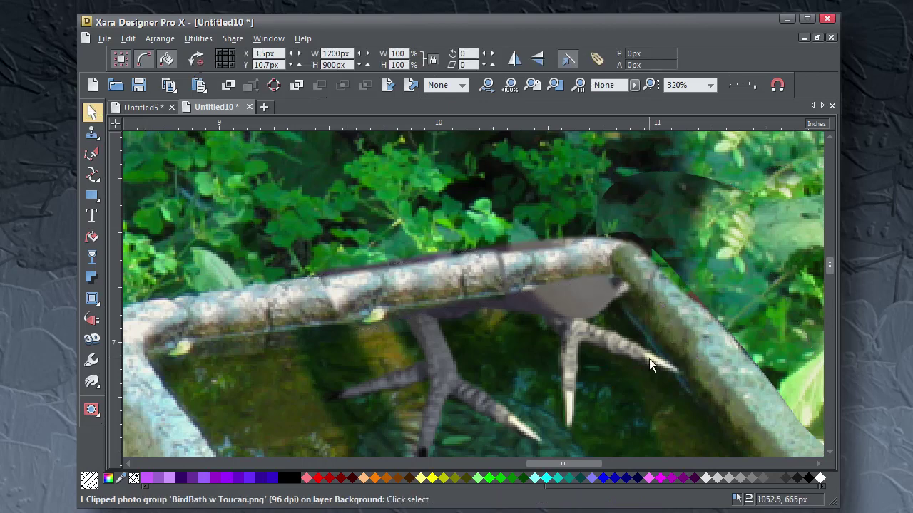
pyautogui.click(94, 154)
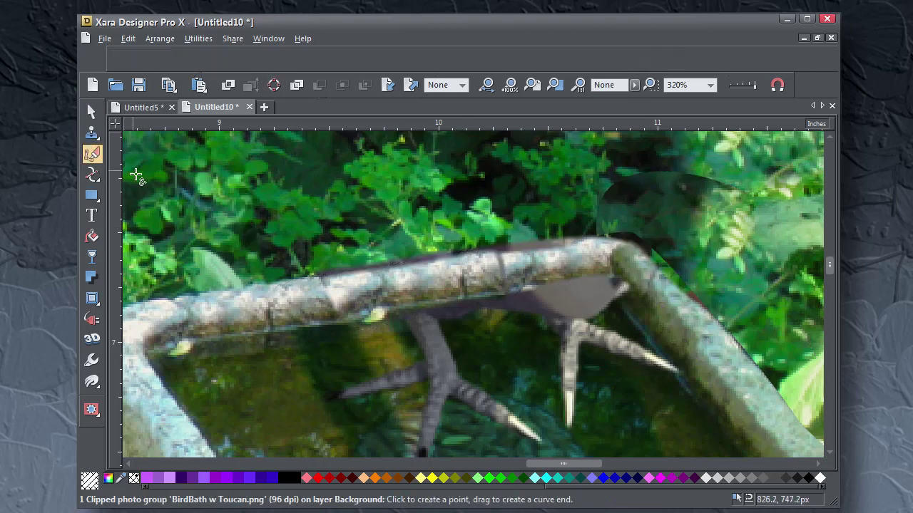
pyautogui.click(93, 135)
pyautogui.moveTo(288, 283); pyautogui.dragTo(362, 273)
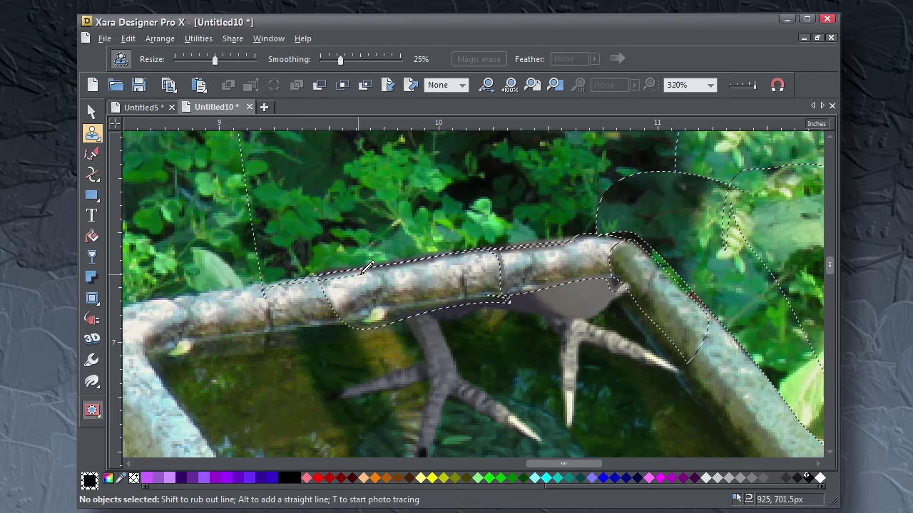
pyautogui.click(300, 315)
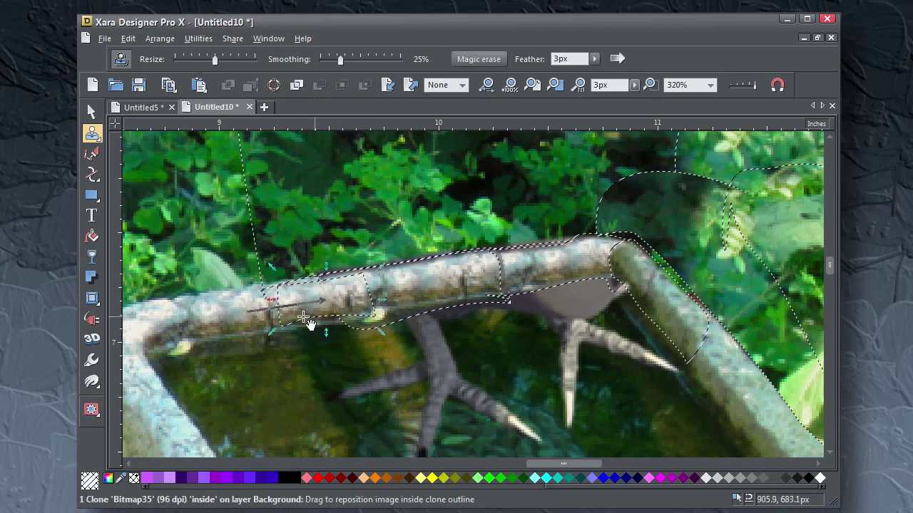
pyautogui.click(91, 112)
# Draw a closed Pen tool shape over the water that covers the toucan's feet, its upper edges following the back and side rims.
pyautogui.moveTo(515, 406); pyautogui.dragTo(489, 332)
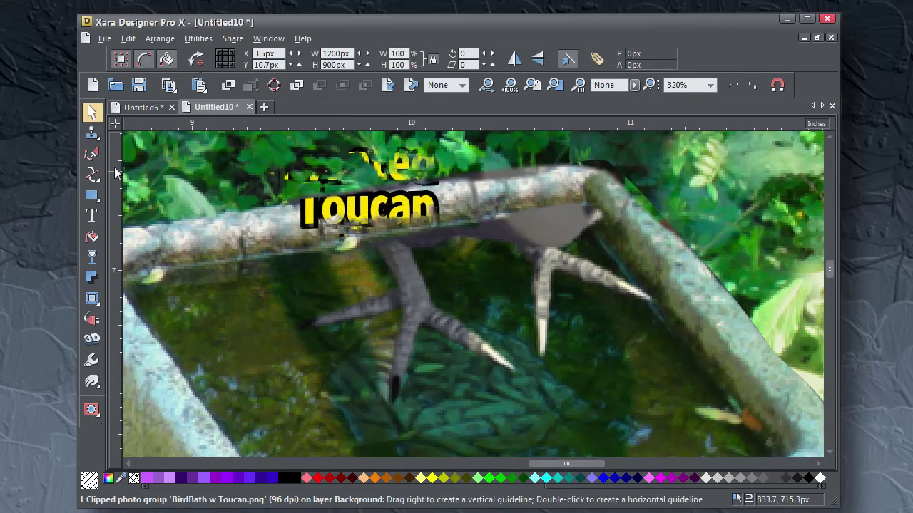
pyautogui.moveTo(91, 134)
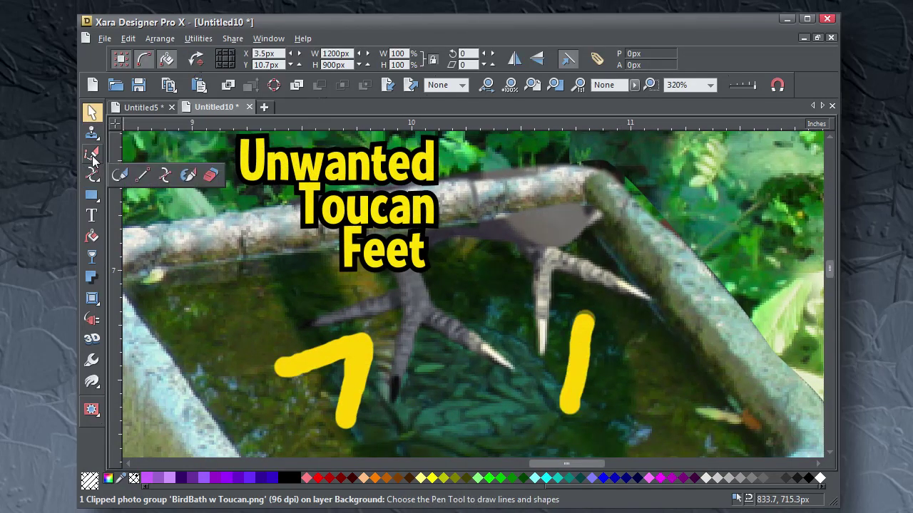
pyautogui.click(91, 153)
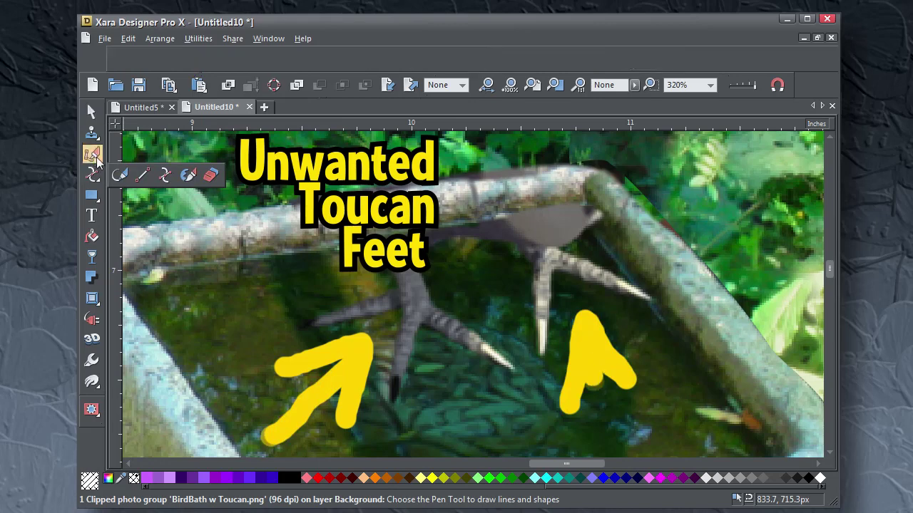
pyautogui.click(312, 250)
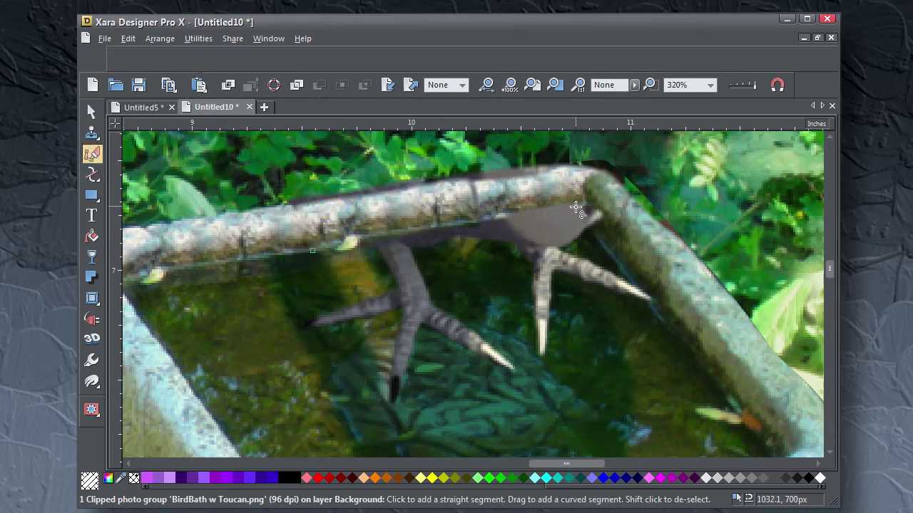
pyautogui.moveTo(576, 207); pyautogui.dragTo(593, 225)
pyautogui.click(678, 316)
pyautogui.moveTo(603, 376); pyautogui.dragTo(583, 383)
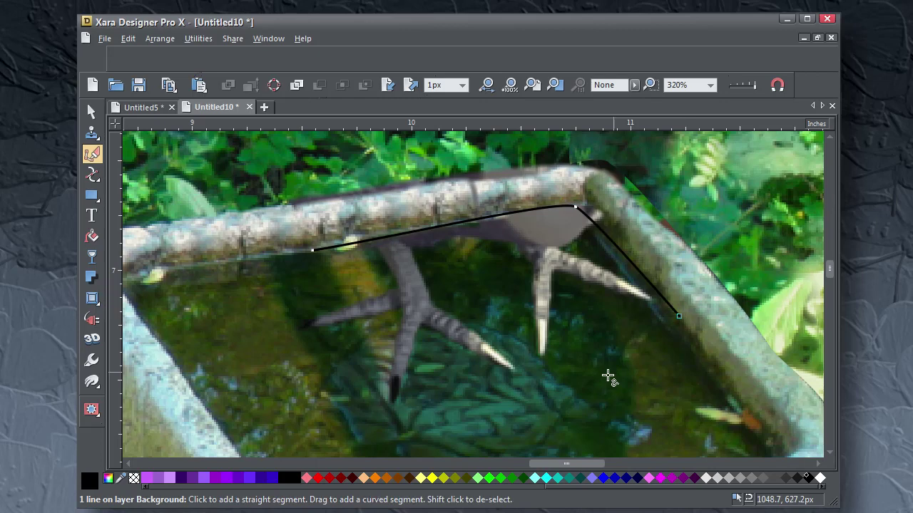
pyautogui.click(389, 413)
pyautogui.moveTo(315, 343); pyautogui.dragTo(304, 324)
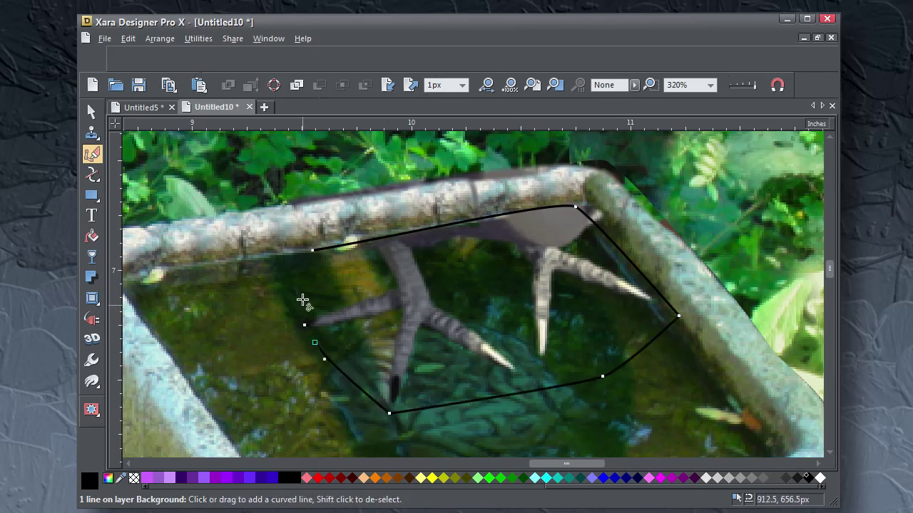
pyautogui.click(312, 251)
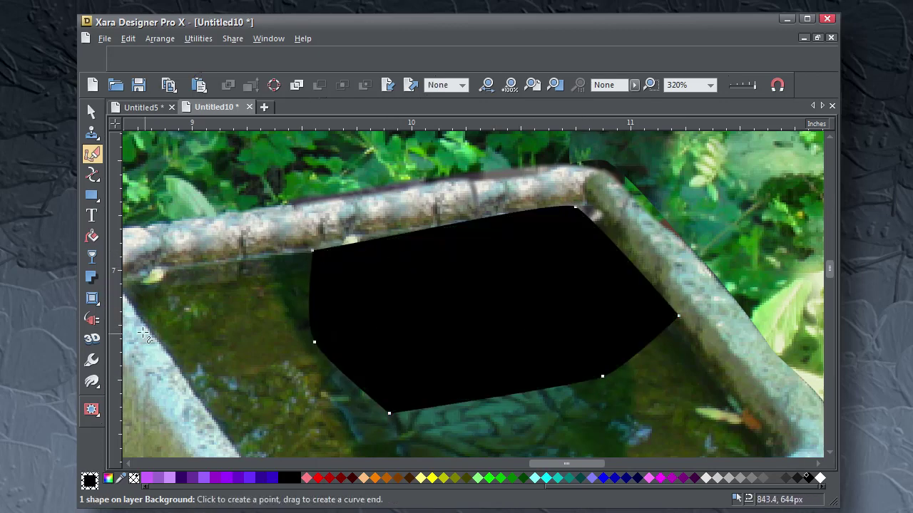
# Give the water shape a Fractal plasma fill, then shrink and rotate its pattern.
pyautogui.click(92, 236)
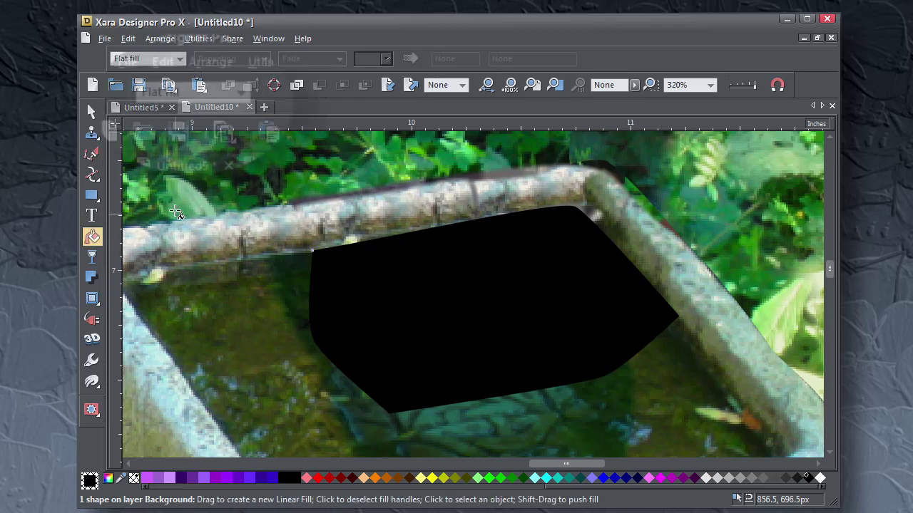
pyautogui.click(180, 60)
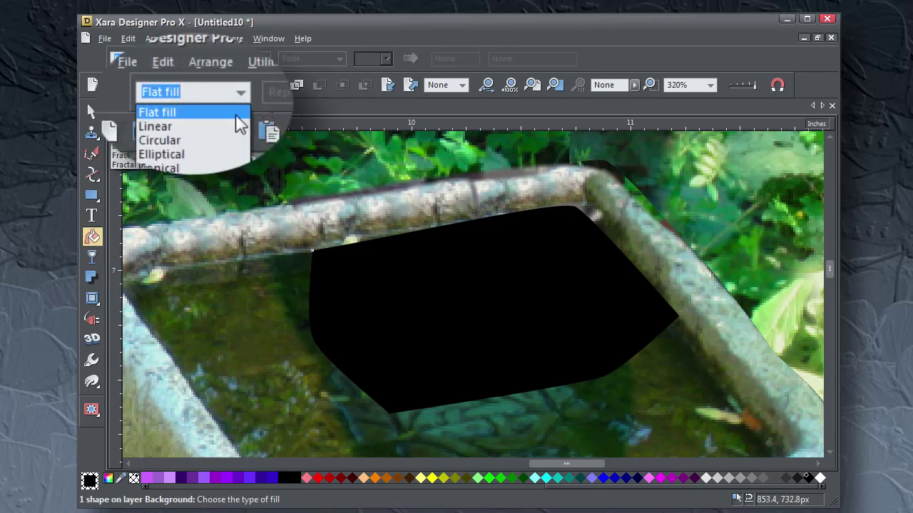
pyautogui.click(125, 164)
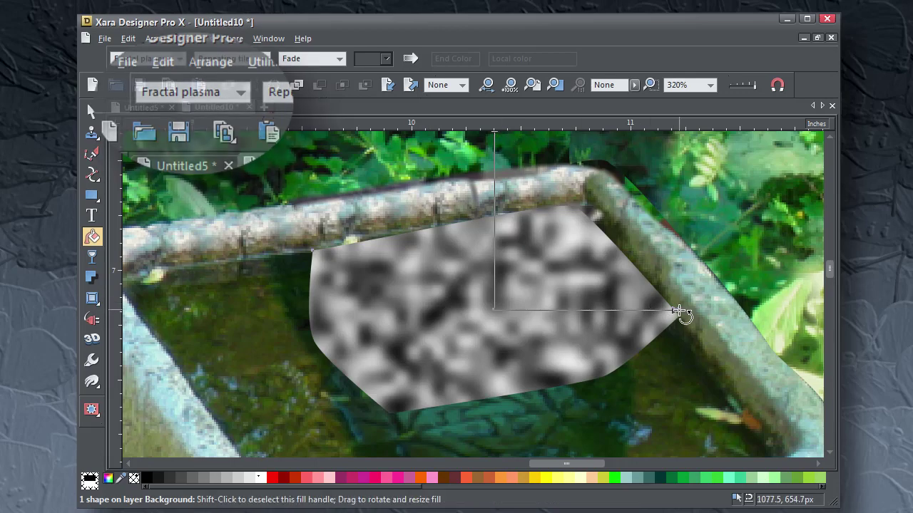
pyautogui.moveTo(676, 312); pyautogui.dragTo(606, 268)
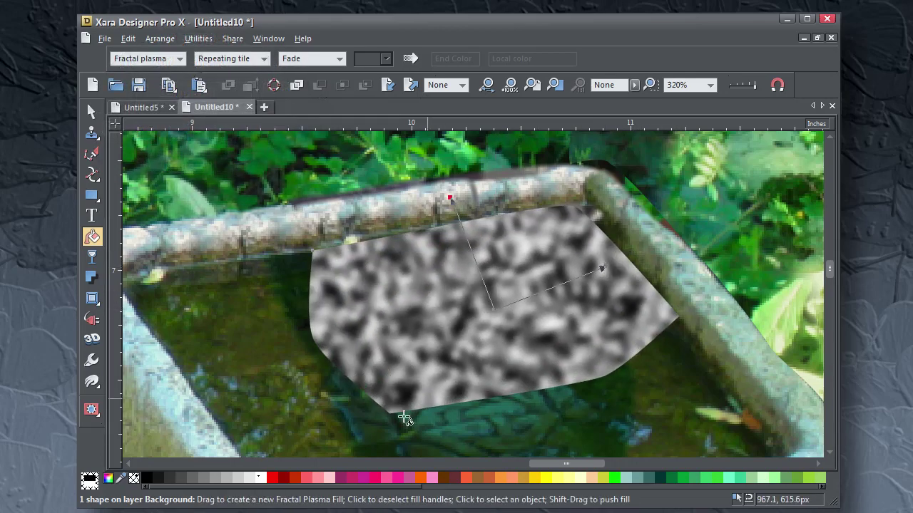
# Sample the plasma fill's colors from the water, using dark green 263211 as end color and teal 1c5850 as start color.
pyautogui.click(111, 477)
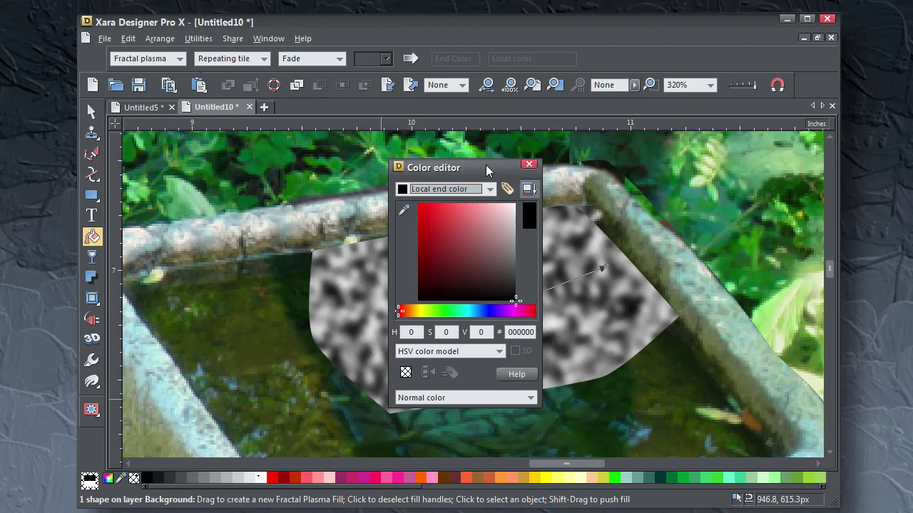
pyautogui.moveTo(485, 169); pyautogui.dragTo(229, 139)
pyautogui.moveTo(152, 182); pyautogui.dragTo(652, 391)
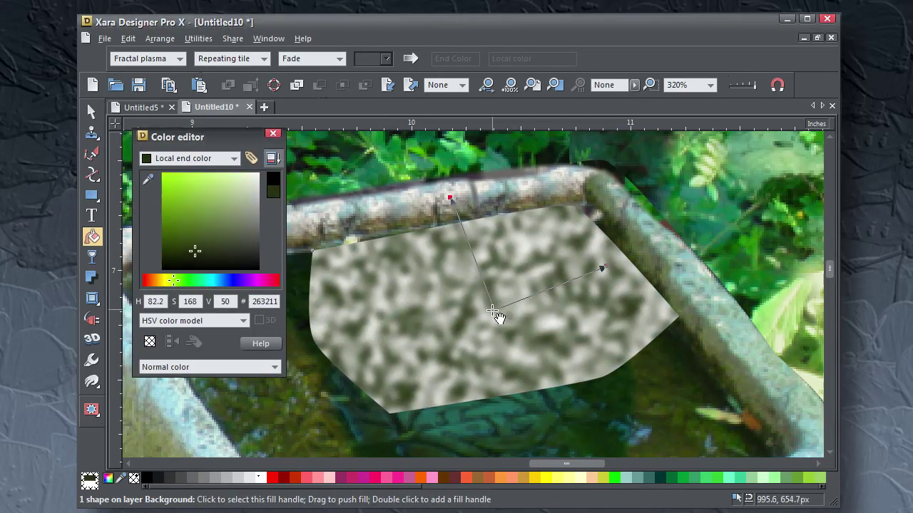
pyautogui.click(495, 312)
pyautogui.moveTo(151, 176); pyautogui.dragTo(711, 409)
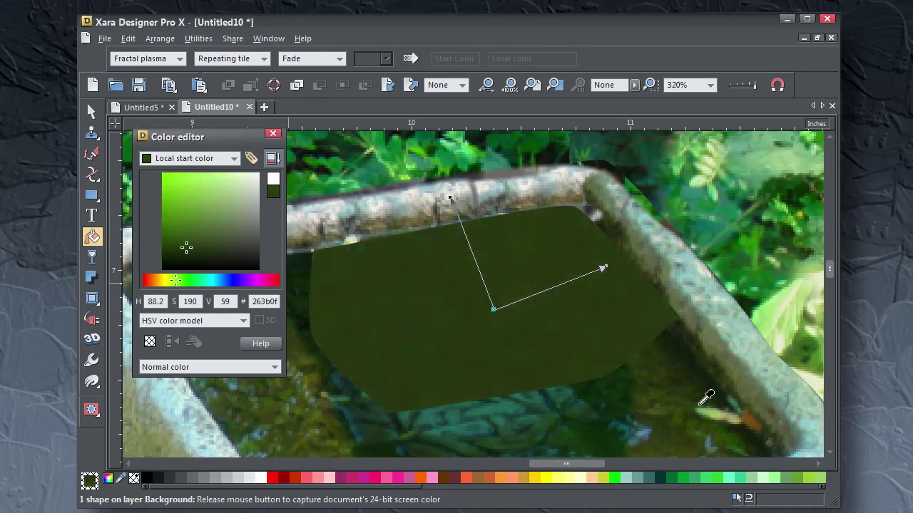
pyautogui.moveTo(700, 403); pyautogui.dragTo(543, 396)
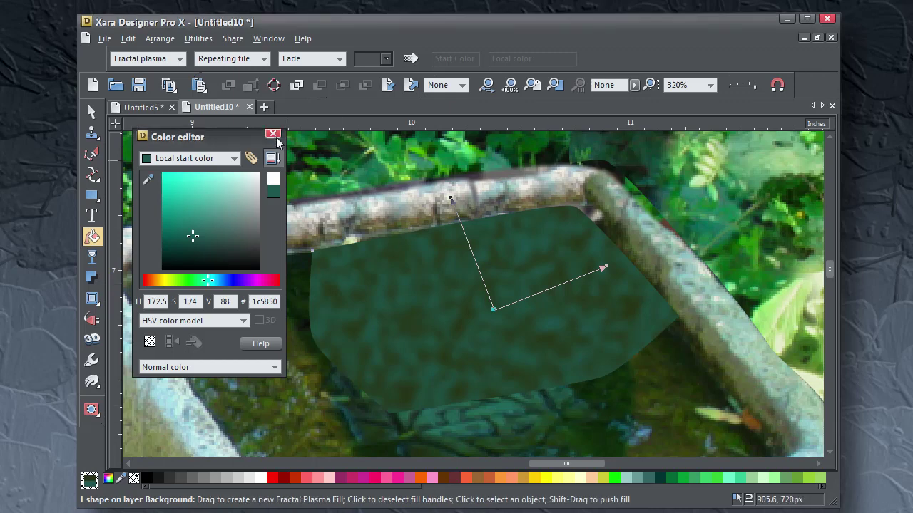
pyautogui.click(274, 134)
# Feather the plasma-filled water shape by 3.9px and nudge it slightly toward the bath's back rim.
pyautogui.click(92, 111)
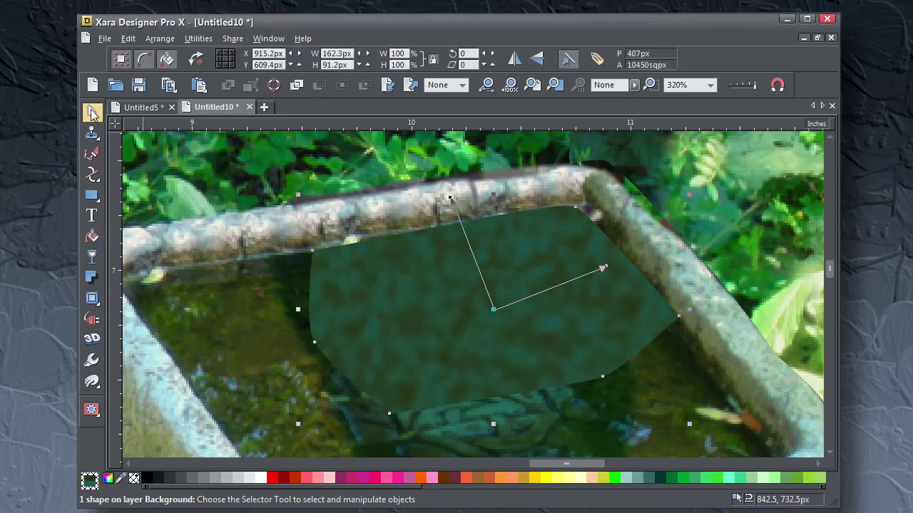
pyautogui.click(634, 85)
pyautogui.moveTo(636, 97); pyautogui.dragTo(649, 114)
pyautogui.moveTo(427, 322); pyautogui.dragTo(432, 315)
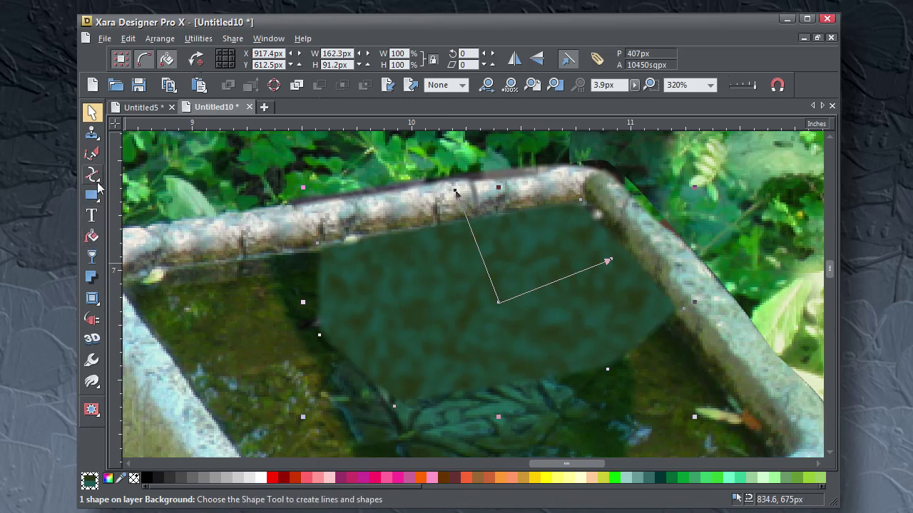
# Draw a second closed Pen tool shape over the upper water, running beneath the back rim and partway down the side rim.
pyautogui.click(91, 155)
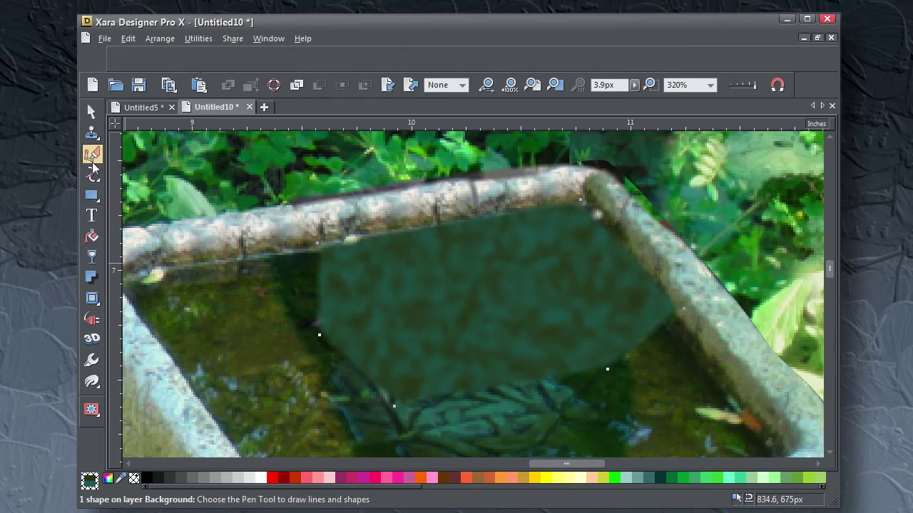
pyautogui.click(221, 262)
pyautogui.click(590, 207)
pyautogui.moveTo(590, 207); pyautogui.dragTo(582, 207)
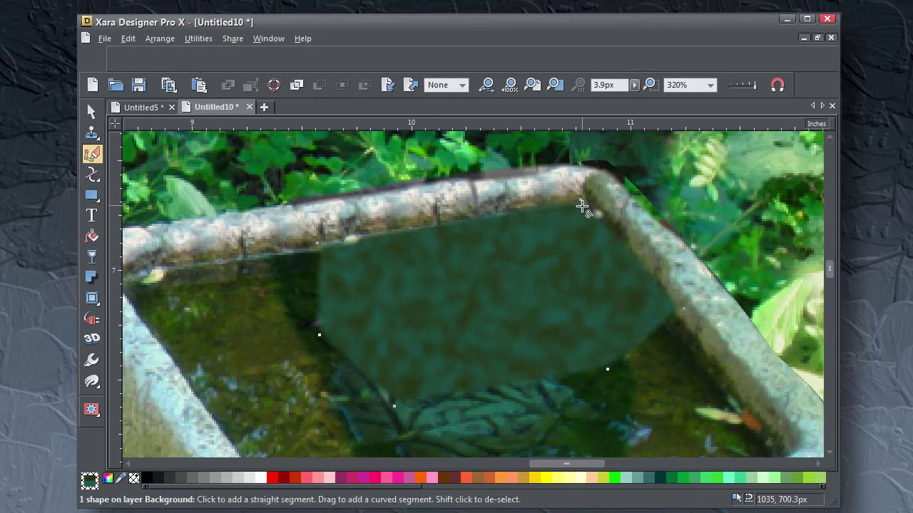
pyautogui.click(588, 200)
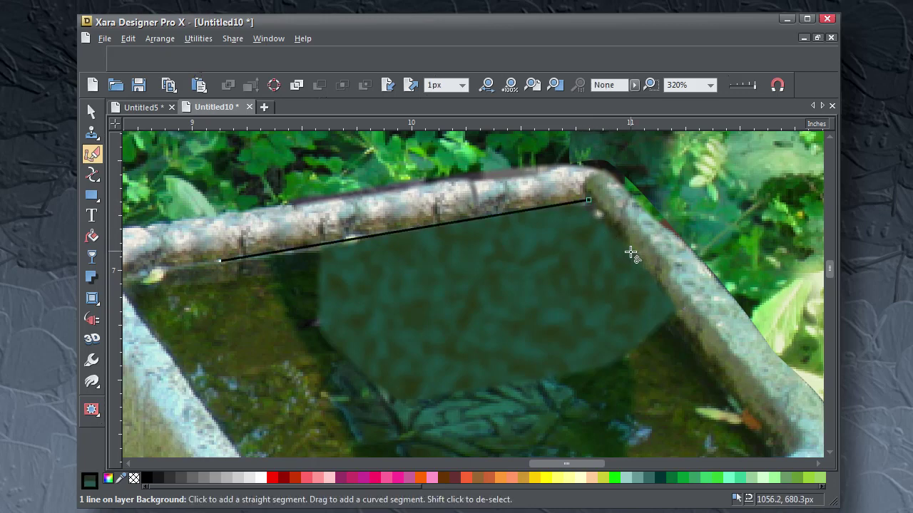
pyautogui.moveTo(622, 241); pyautogui.dragTo(643, 273)
pyautogui.click(653, 280)
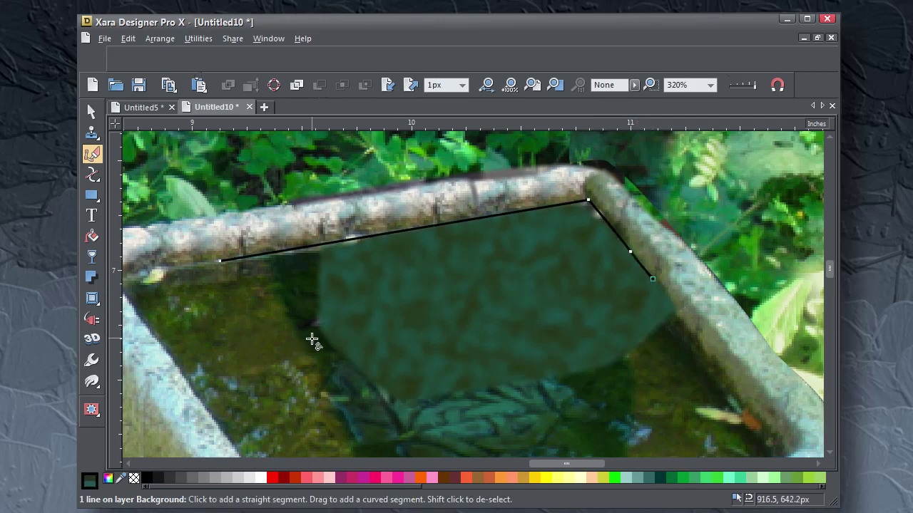
pyautogui.click(312, 337)
pyautogui.click(220, 262)
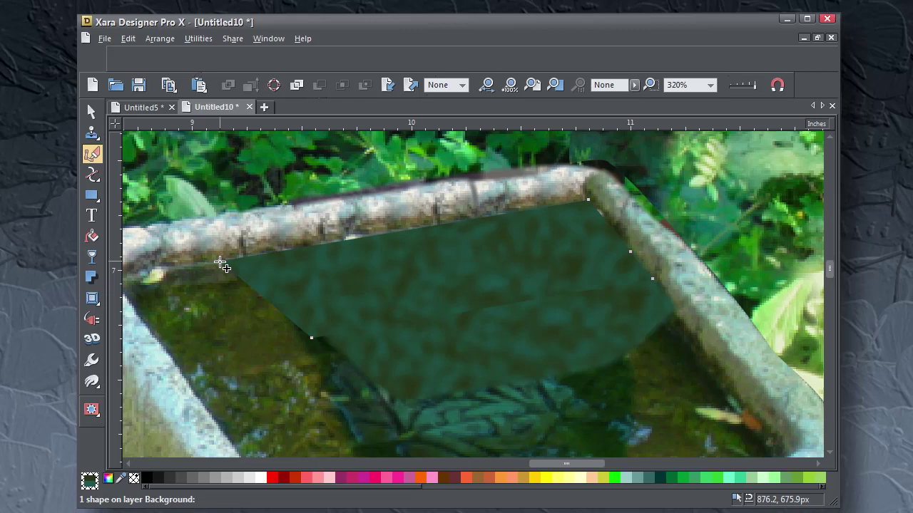
# Switch the second water shape to Flat fill and fade it with a Linear transparency running from the back rim down into the water.
pyautogui.click(92, 238)
pyautogui.click(175, 59)
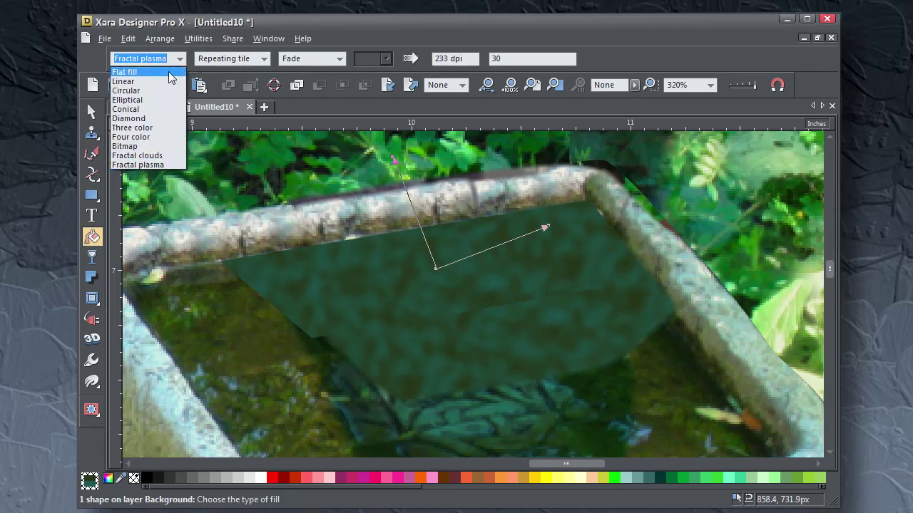
pyautogui.click(124, 72)
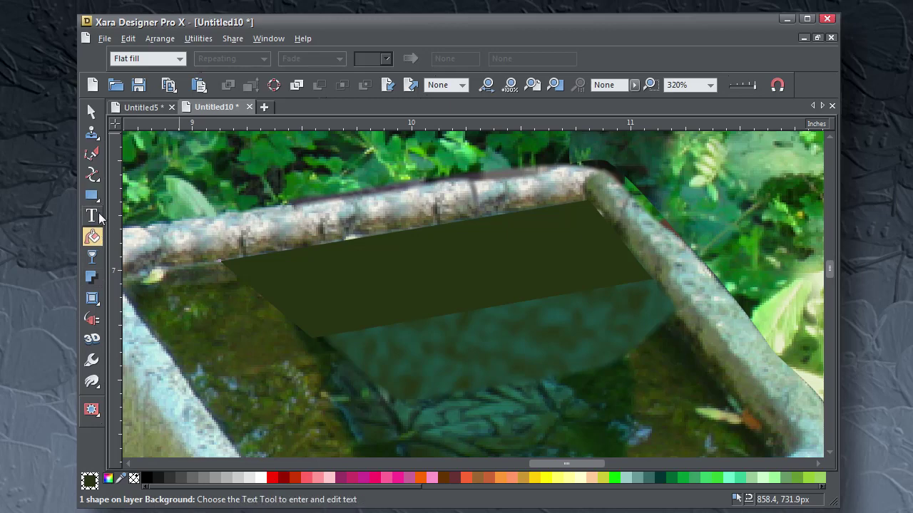
pyautogui.click(92, 258)
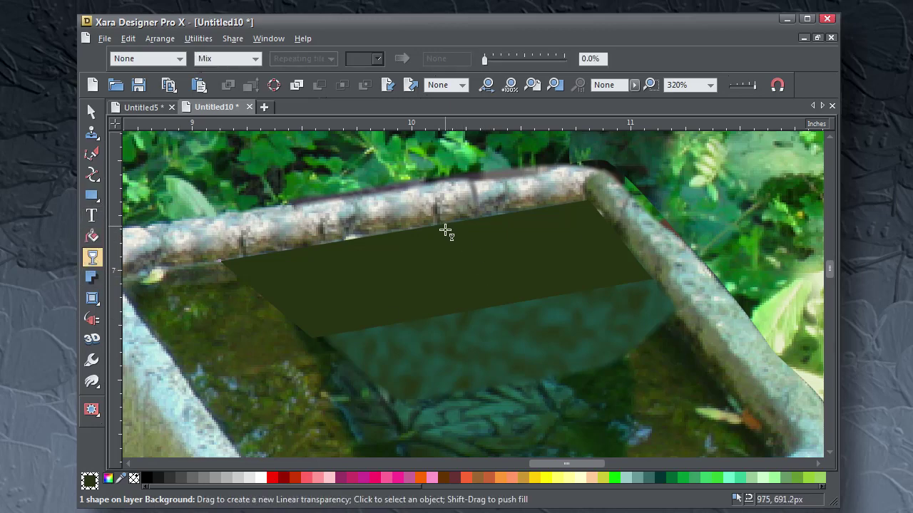
pyautogui.moveTo(445, 230); pyautogui.dragTo(460, 303)
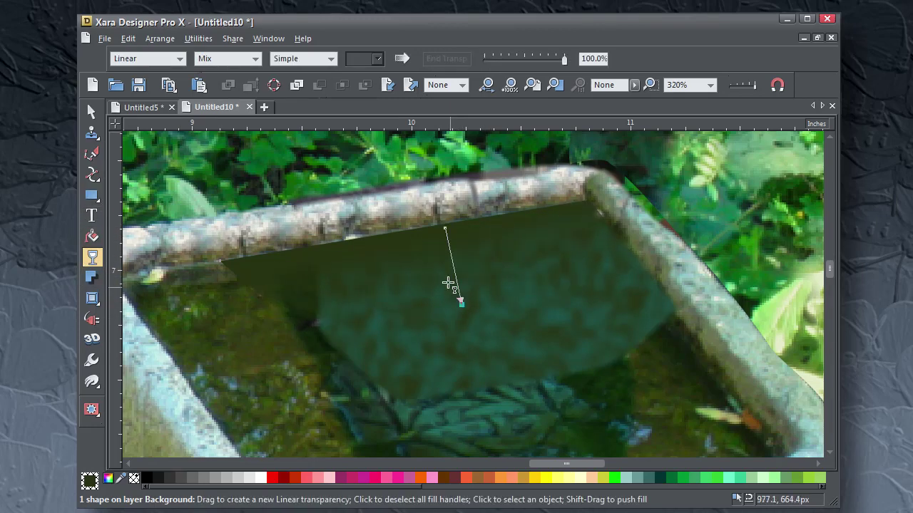
pyautogui.moveTo(442, 229); pyautogui.dragTo(442, 254)
pyautogui.click(91, 111)
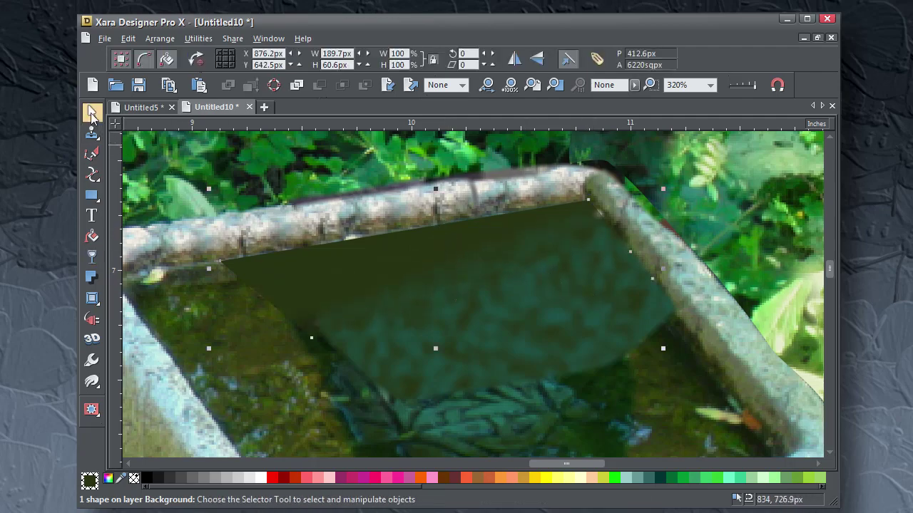